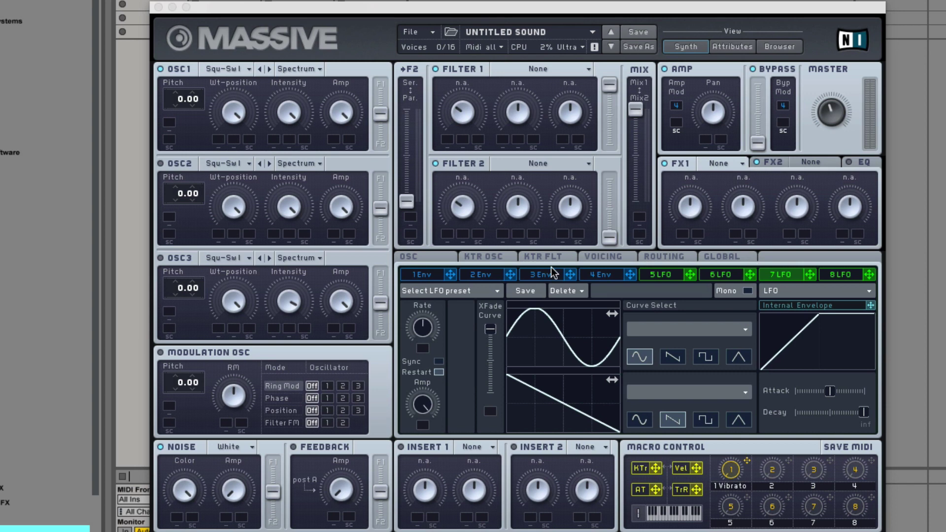
Step: Modulate OSC1's pitch by 12.00 using Envelope 4, and replace that modulation source with Envelope 3
click(614, 273)
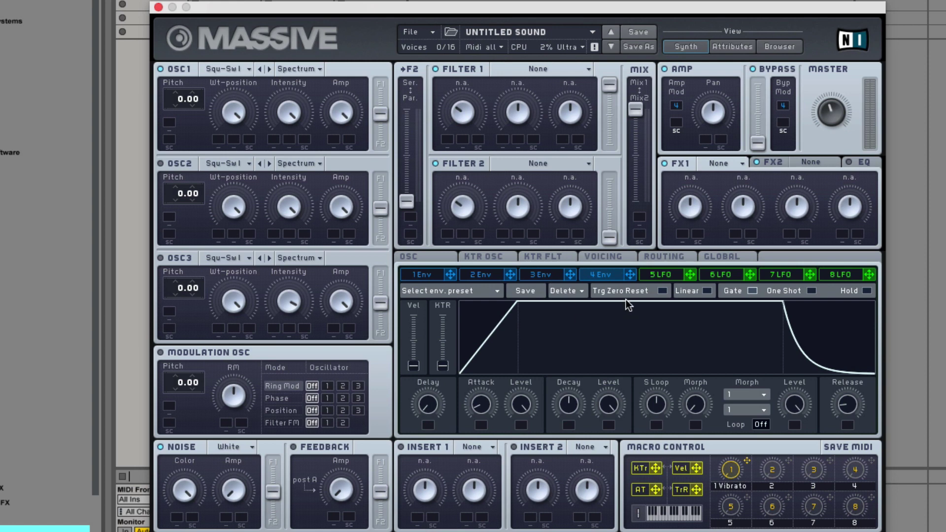
drag(630, 275, 173, 121)
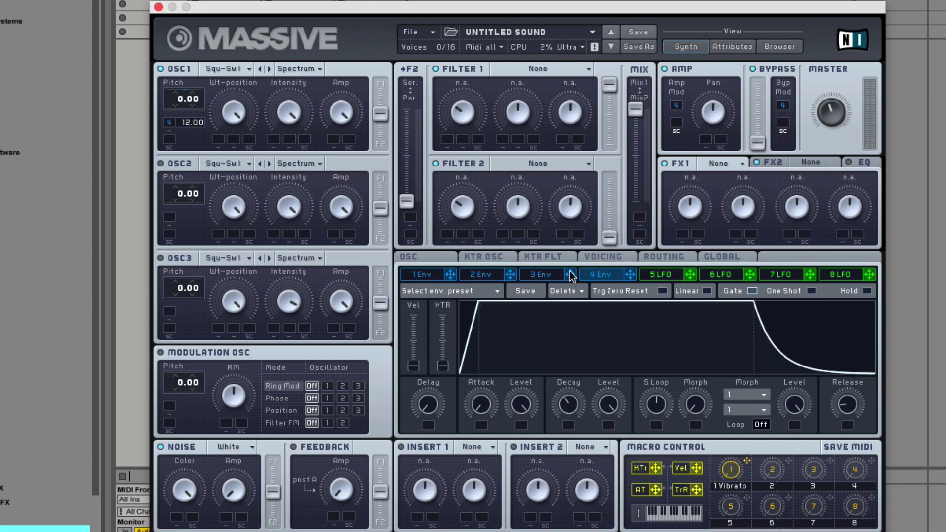
drag(570, 275, 169, 128)
click(545, 275)
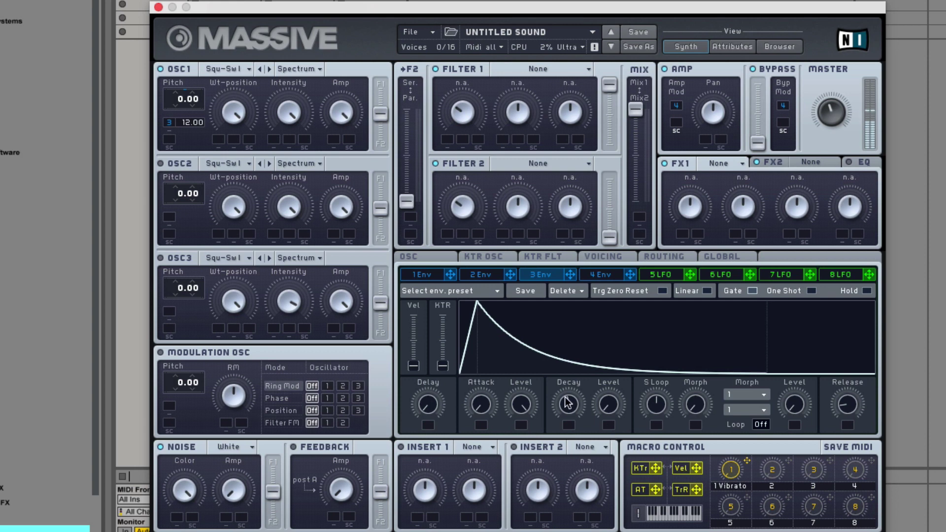
Step: Vary Envelope 3's decay time, try a slow attack, and return the attack to a short time
mouse_move(569, 411)
mouse_down()
mouse_move(572, 438)
mouse_move(573, 423)
mouse_up()
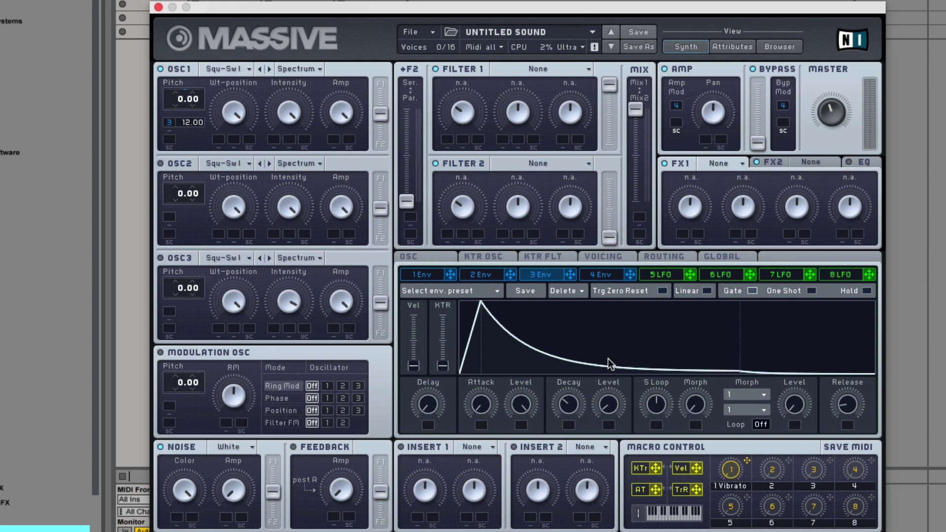
drag(467, 397, 487, 361)
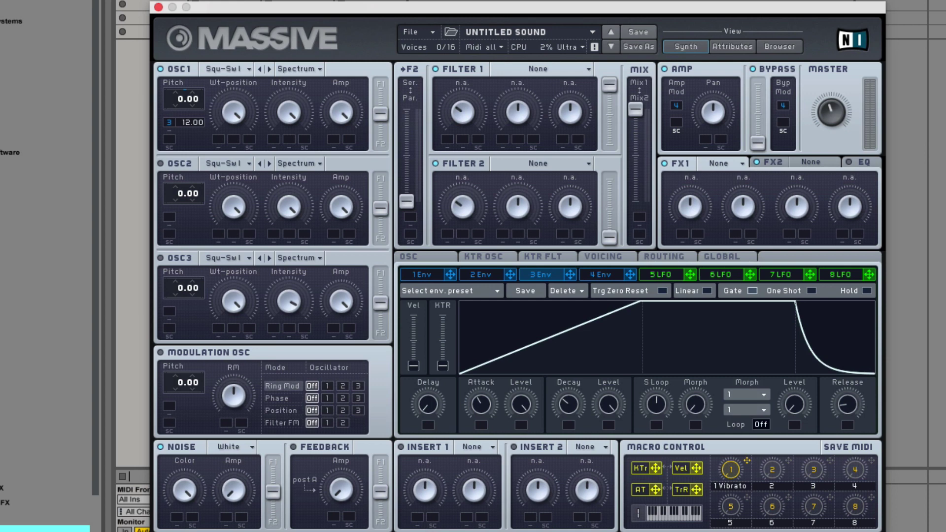
drag(566, 414, 581, 389)
drag(480, 403, 497, 527)
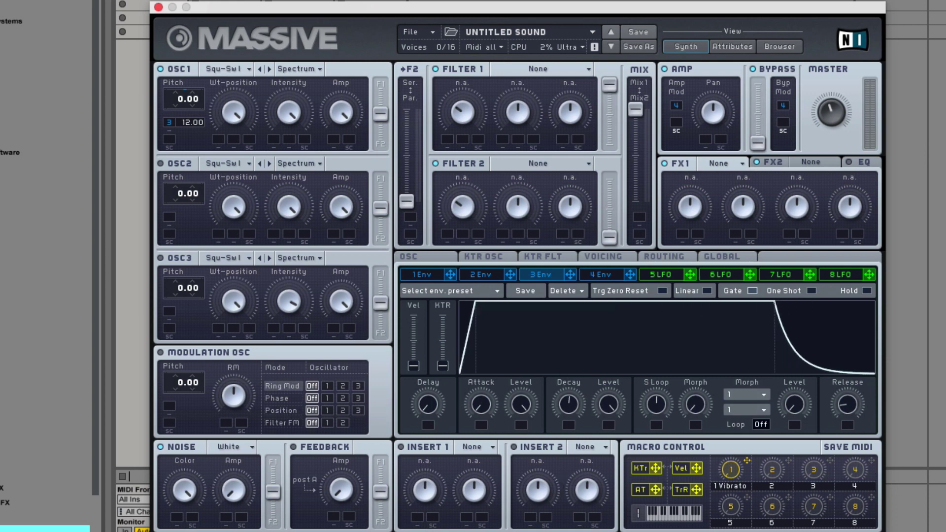
Step: Vary Envelope 3's decay time and level, try a long attack, and finish with a short attack and full level
drag(611, 402, 577, 471)
drag(567, 414, 623, 275)
drag(487, 407, 481, 354)
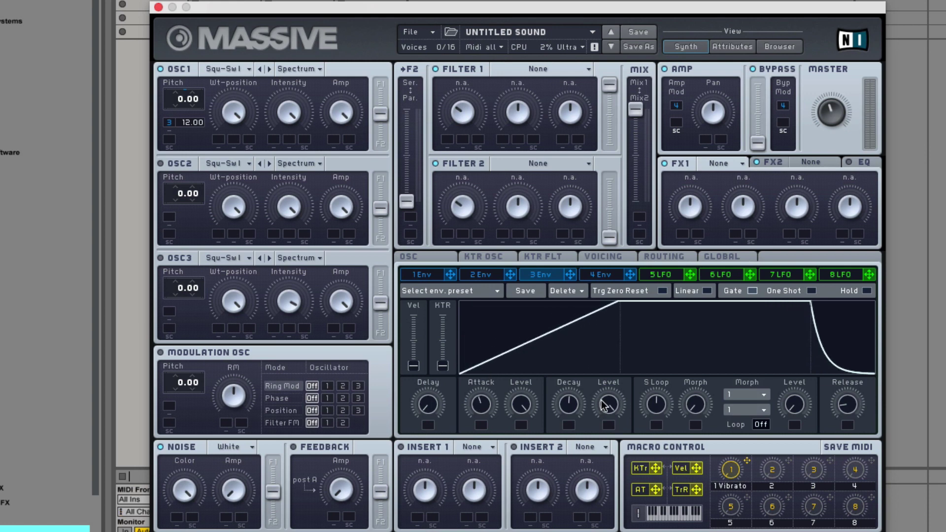
drag(604, 407, 641, 261)
drag(490, 413, 490, 443)
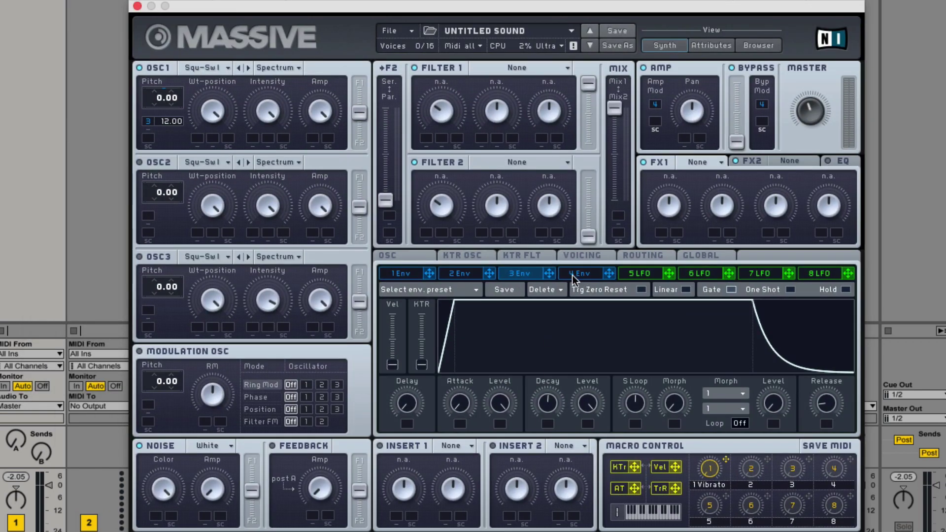
Step: Compare Envelopes 3 and 4, raise Envelope 3's decay level to full and vary its attack
click(572, 274)
click(535, 273)
click(588, 272)
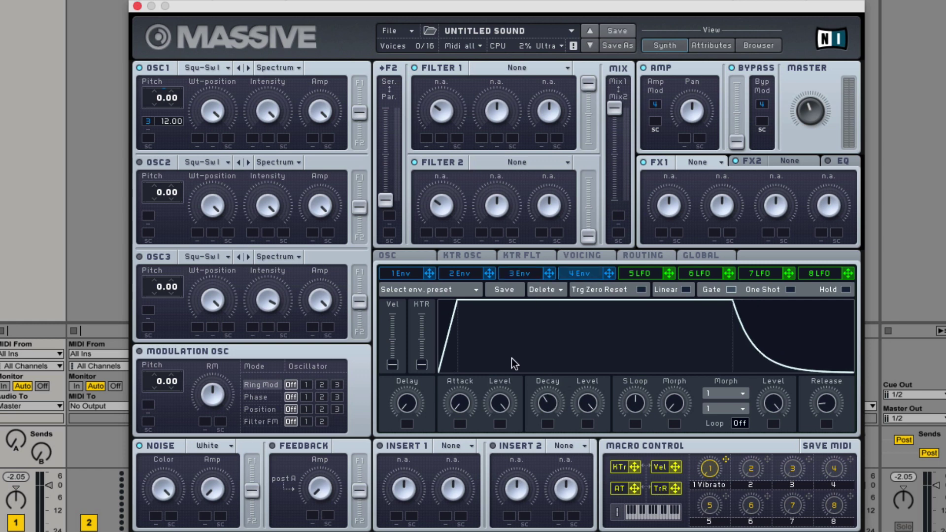
click(526, 273)
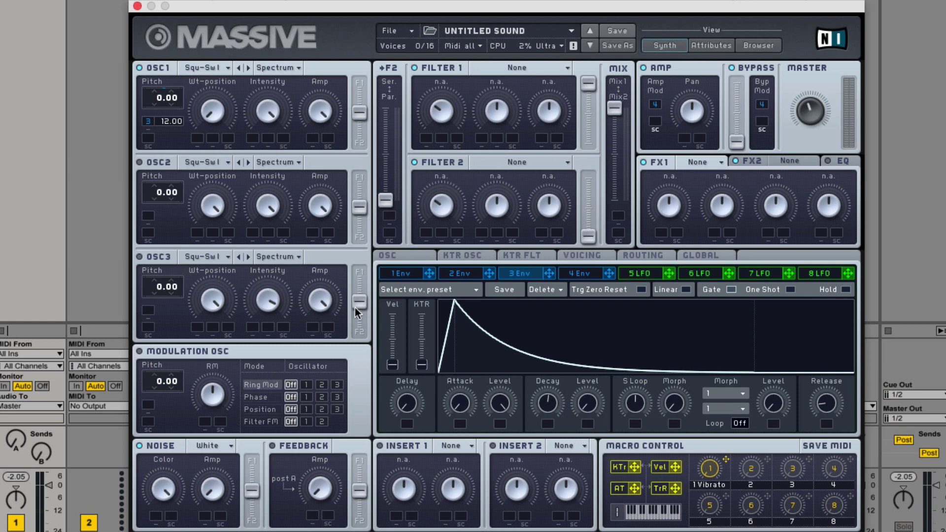
drag(586, 409, 587, 379)
drag(459, 403, 460, 361)
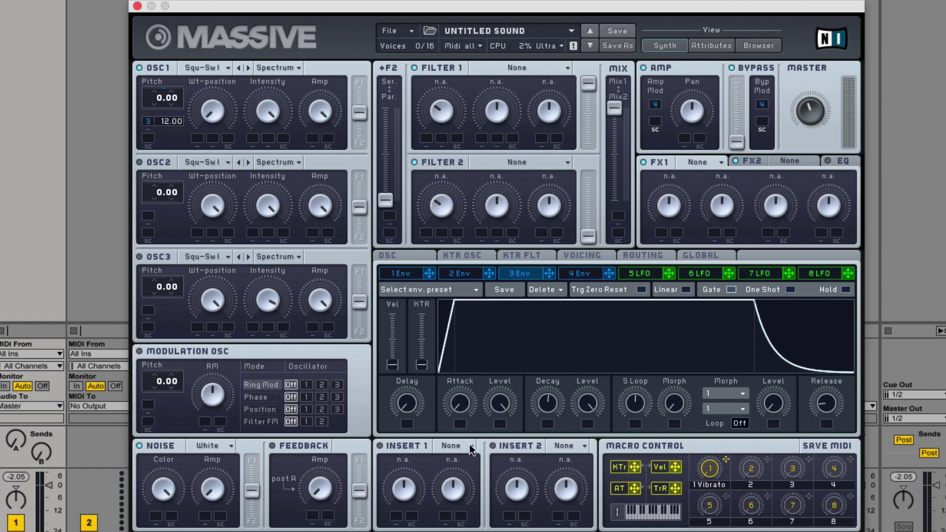
Step: Modulate OSC1's pitch by 12.00 with modulator 5, and change that modulator from LFO to a synced Performer
drag(667, 274, 138, 119)
click(639, 274)
click(759, 290)
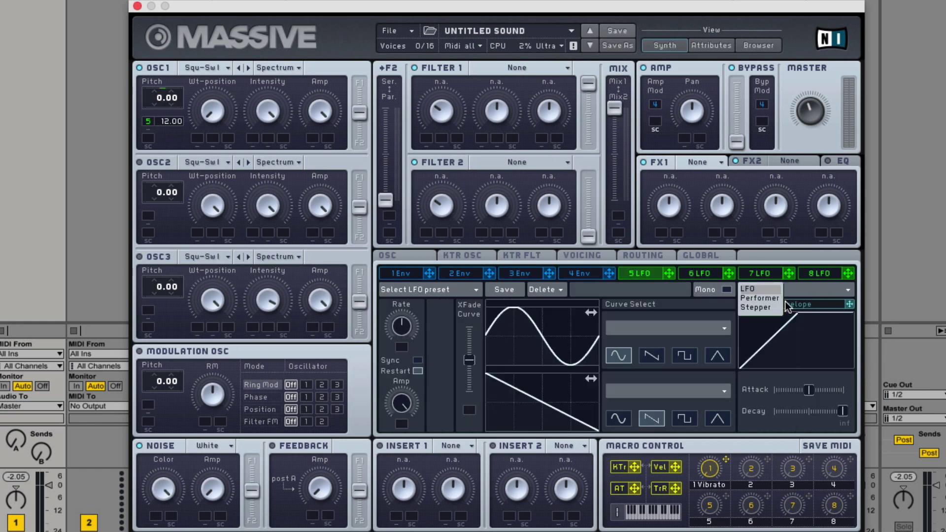
click(759, 304)
click(418, 360)
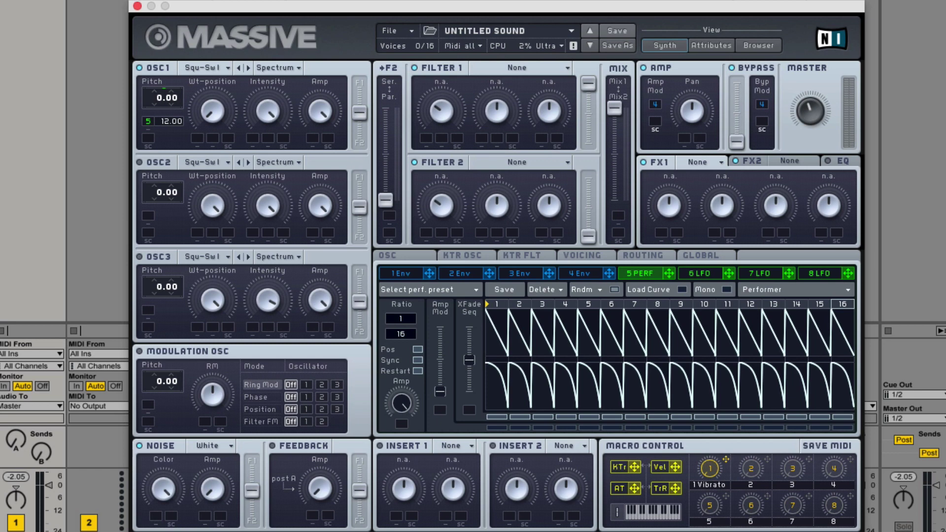
Step: Load STM_MSV_WLL01_LazerLeadPreset01 from the Lead > Lazer sounds and show its synth controls in full beside the spectrum analyser
click(758, 45)
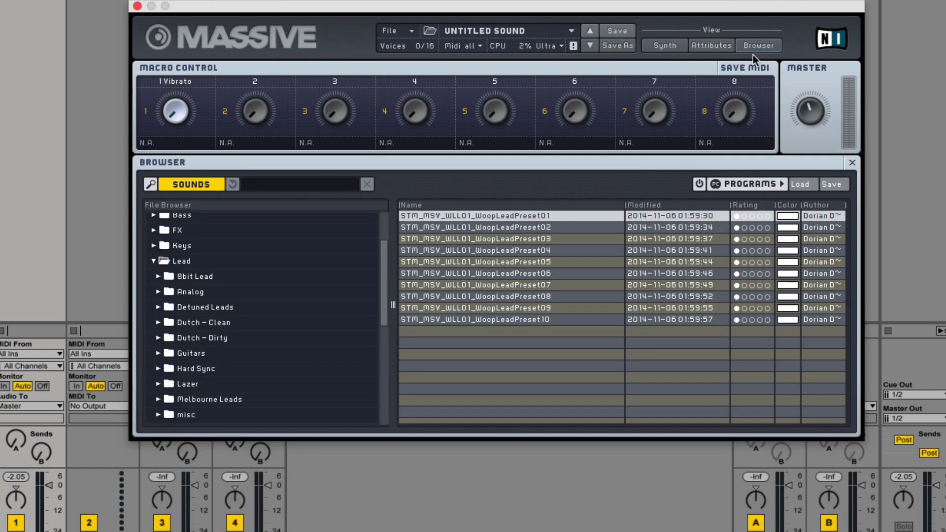
scroll(218, 333, down, 5)
scroll(232, 314, up, 3)
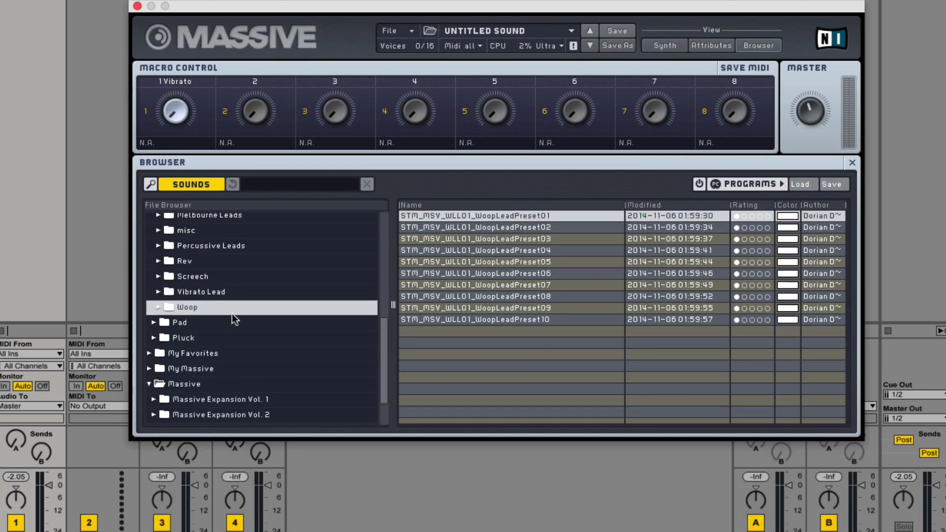
click(182, 312)
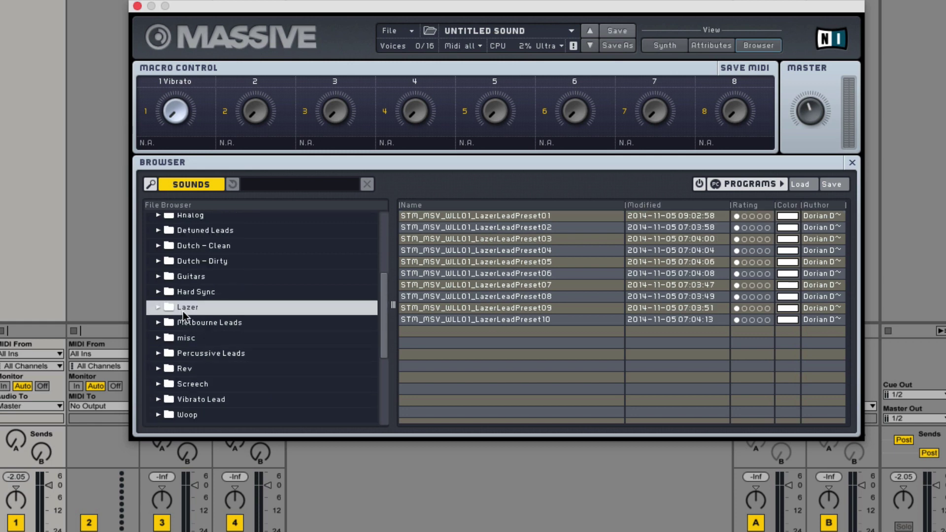
click(528, 217)
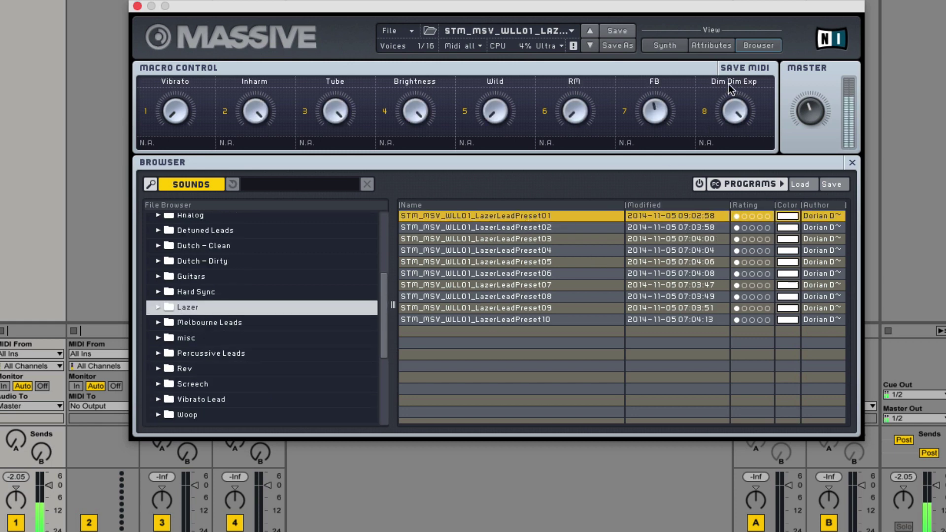
click(676, 47)
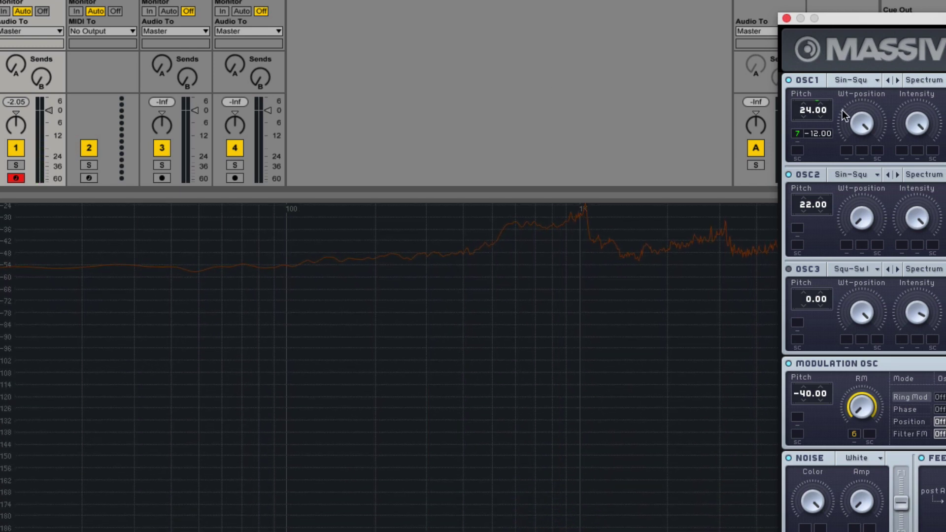
drag(937, 18, 325, 0)
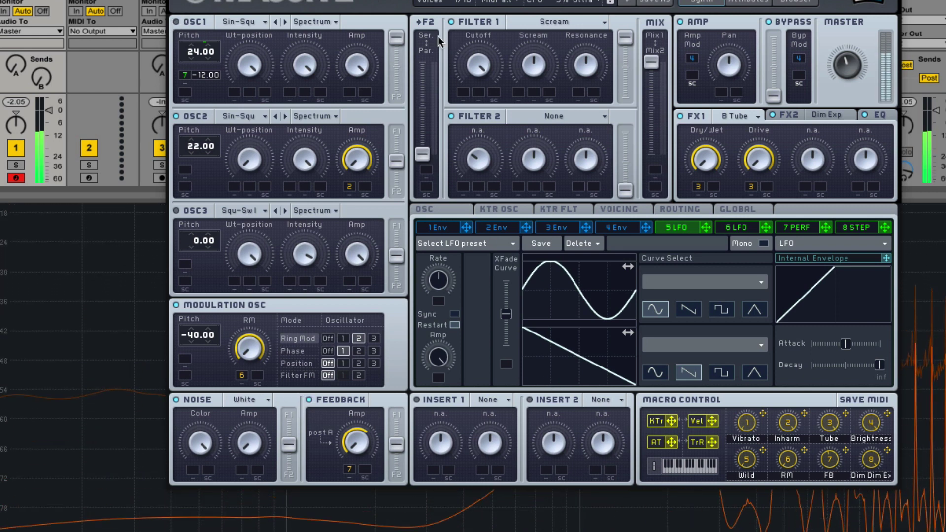
Step: Bypass FX1, the Modulation OSC and Feedback, and switch OSC1 off and on to isolate the basic oscillator sound
click(188, 20)
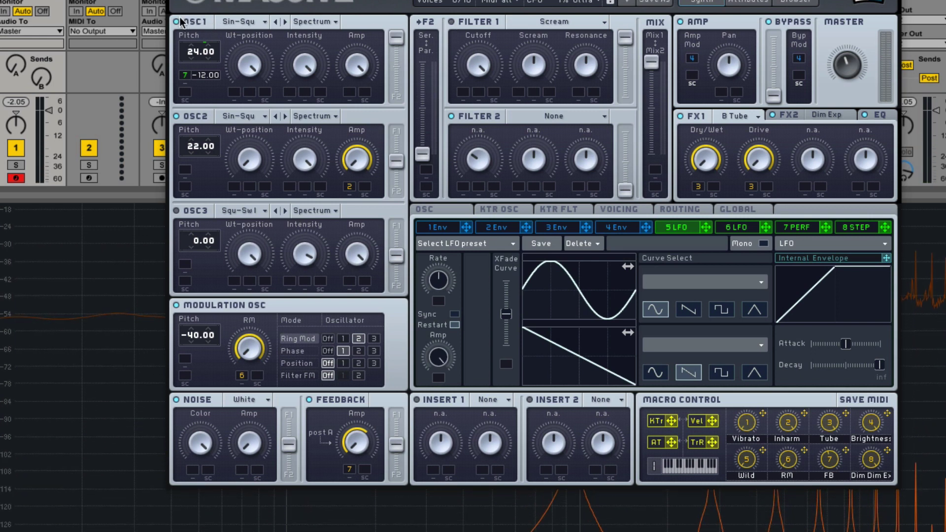
click(681, 116)
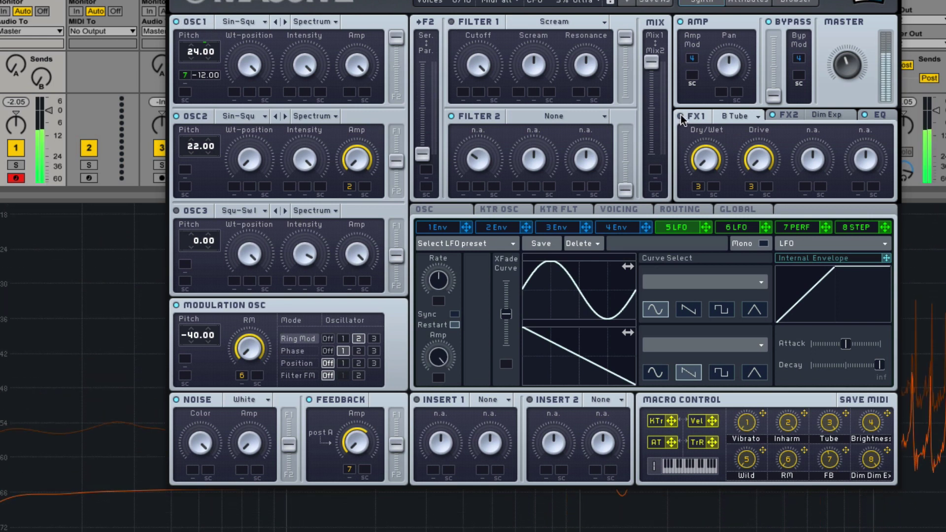
click(176, 306)
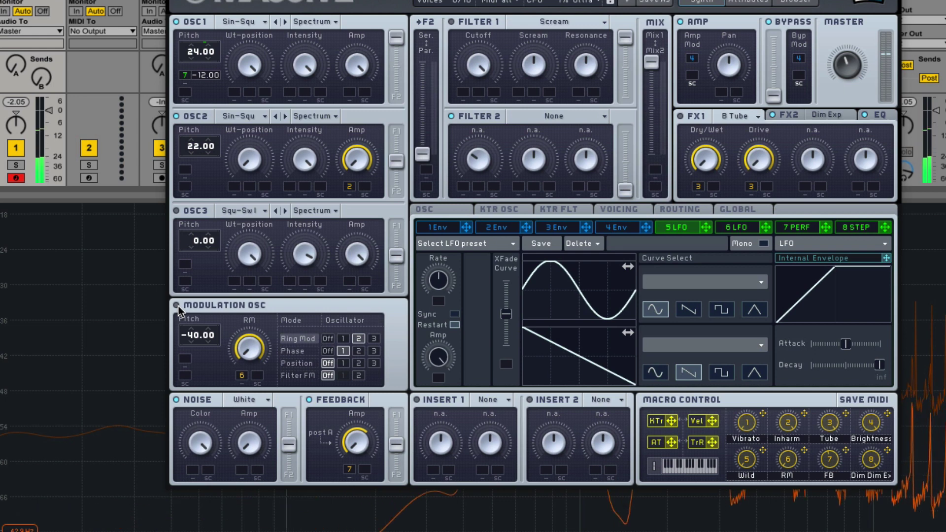
click(311, 400)
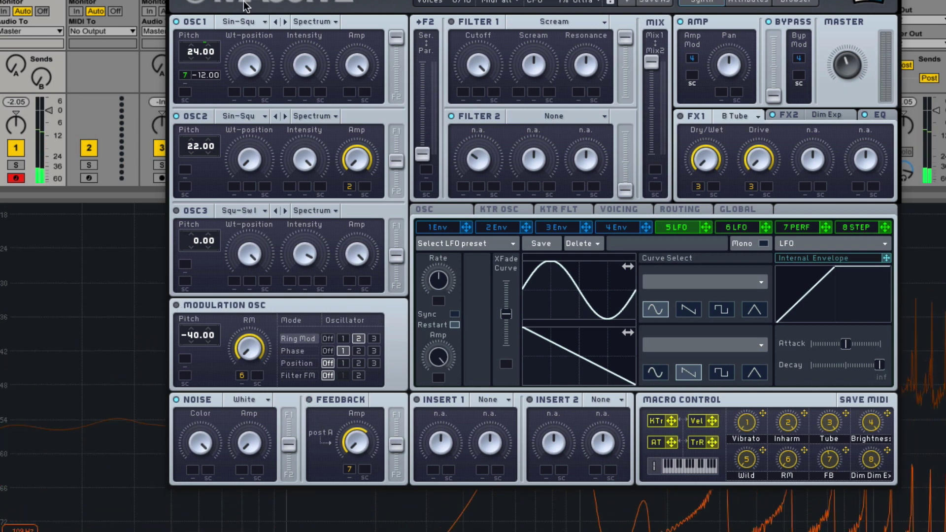
click(177, 20)
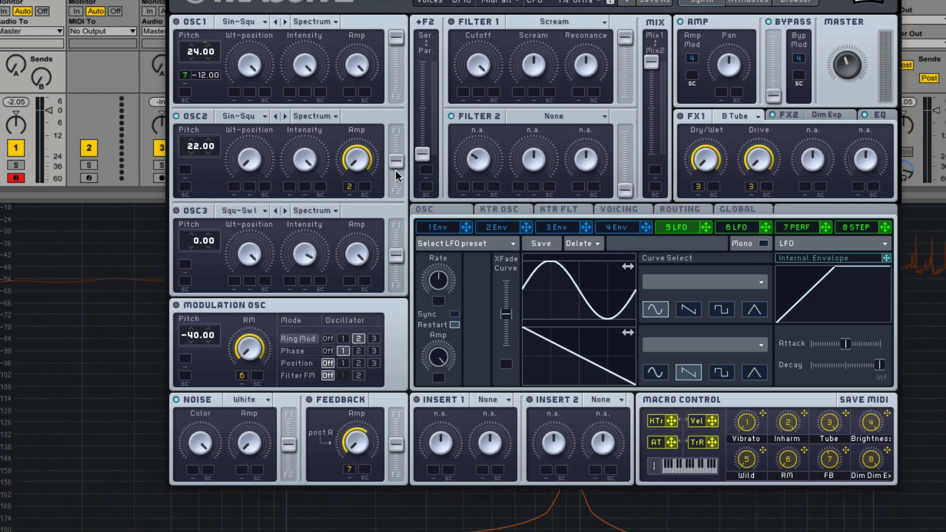
click(177, 21)
Step: Modulate OSC2's pitch by -12.00 with Performer 7, and re-enable the Modulation OSC
drag(826, 228, 200, 190)
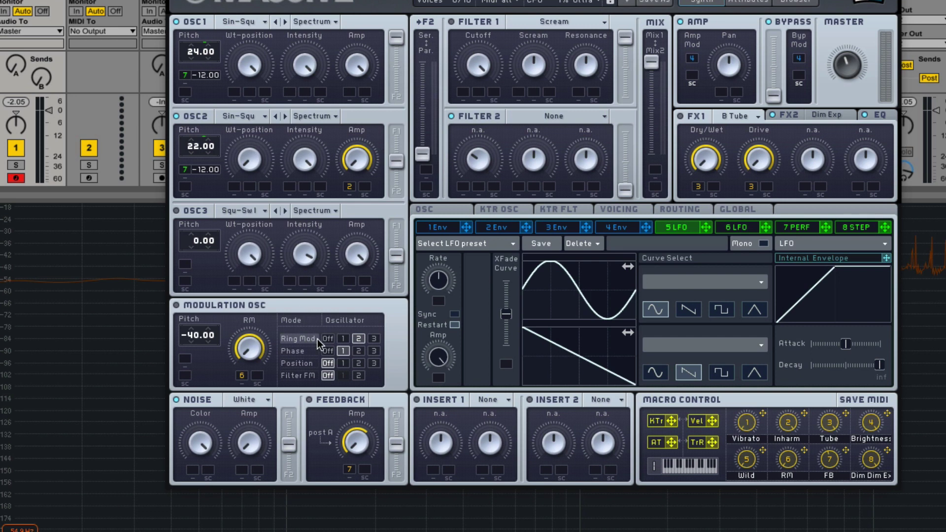
click(181, 305)
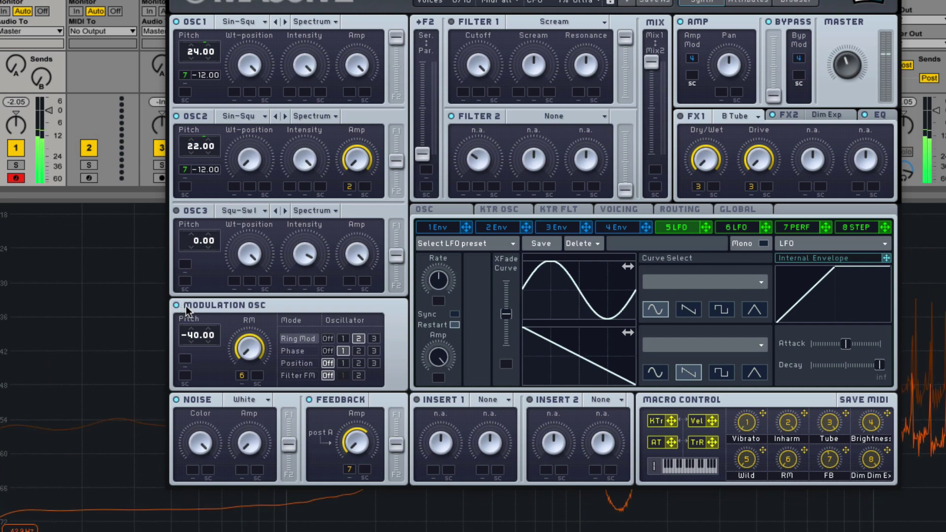
Step: Toggle Filter 1 and OSC2 to compare their effect on the sound, and route OSC2 entirely to Filter 1
click(451, 21)
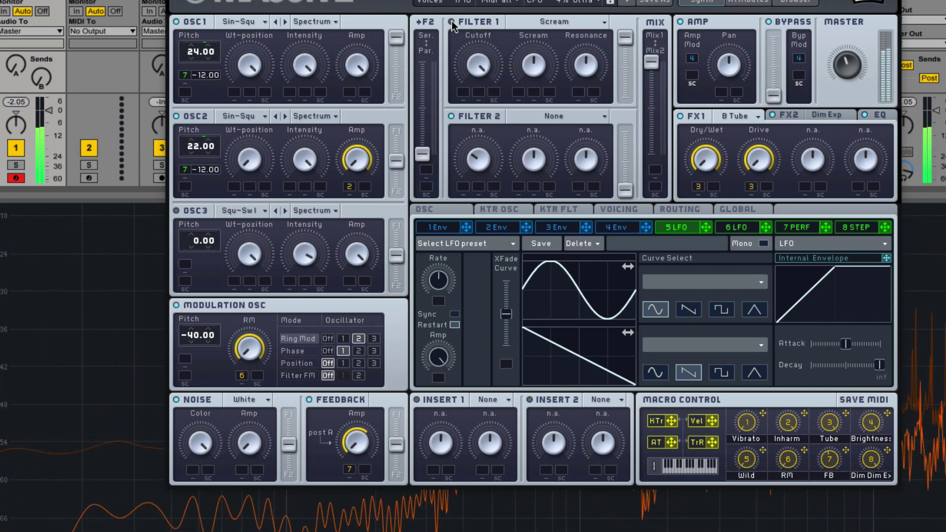
click(176, 116)
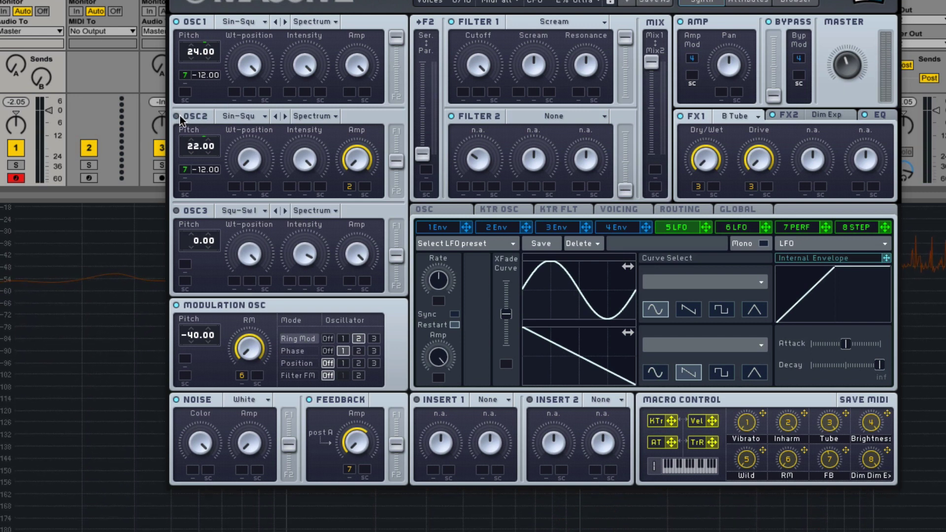
click(180, 116)
drag(396, 161, 395, 133)
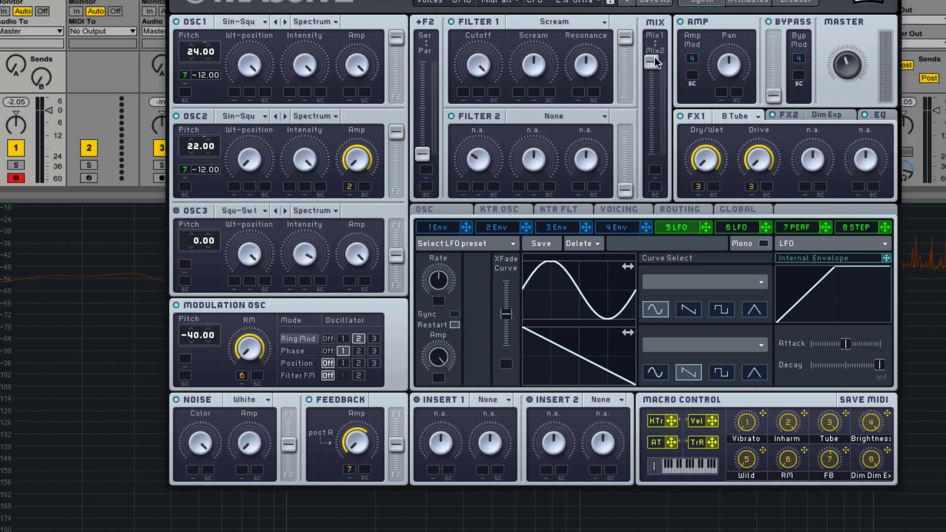
click(452, 21)
Step: Examine the preset's FX2 and EQ settings, oscillator options, oscillator and filter key tracking, voicing and signal routing
click(796, 116)
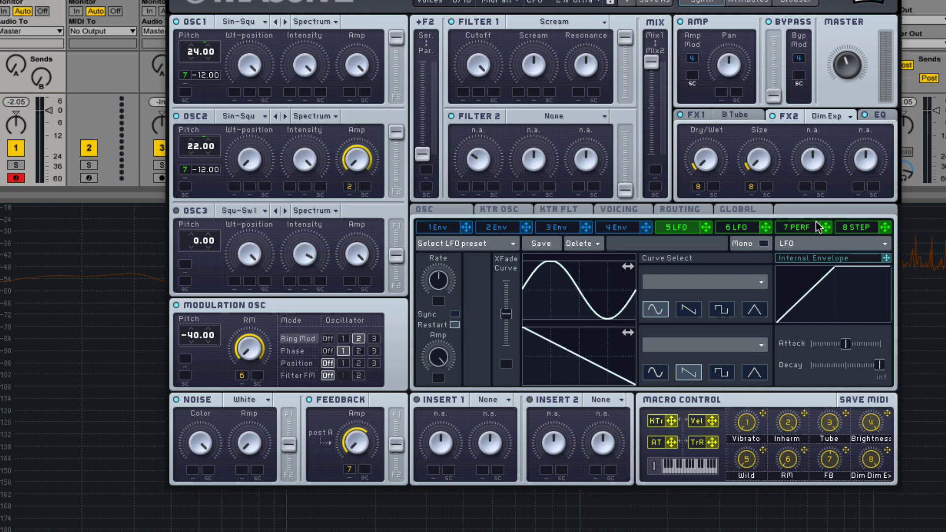
click(878, 115)
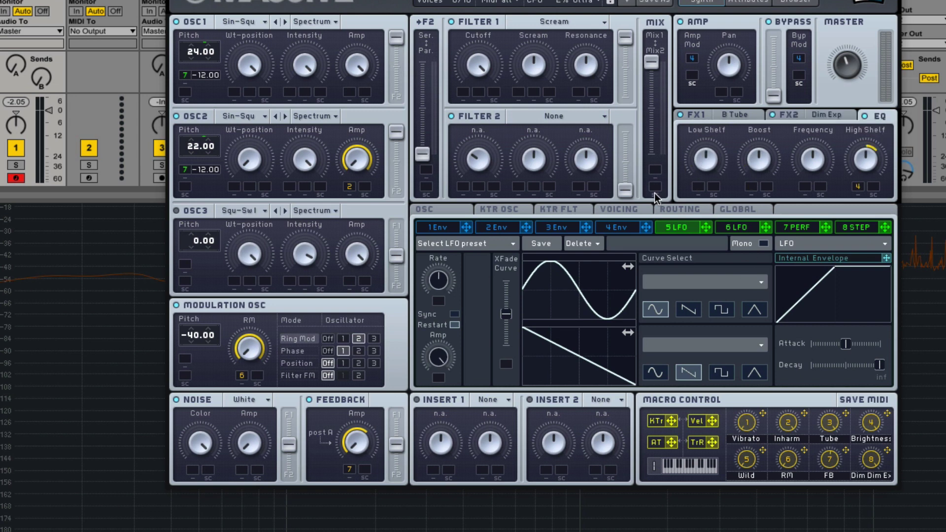
click(440, 211)
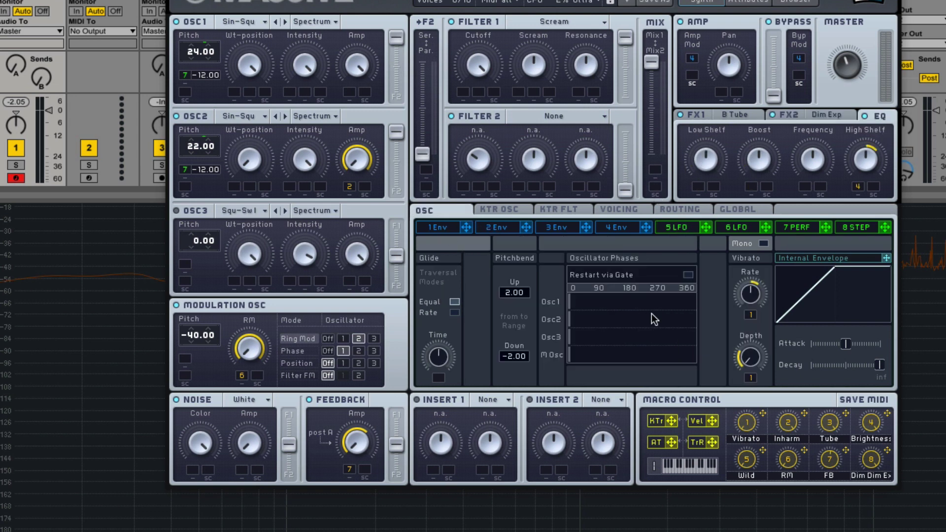
click(496, 206)
click(559, 209)
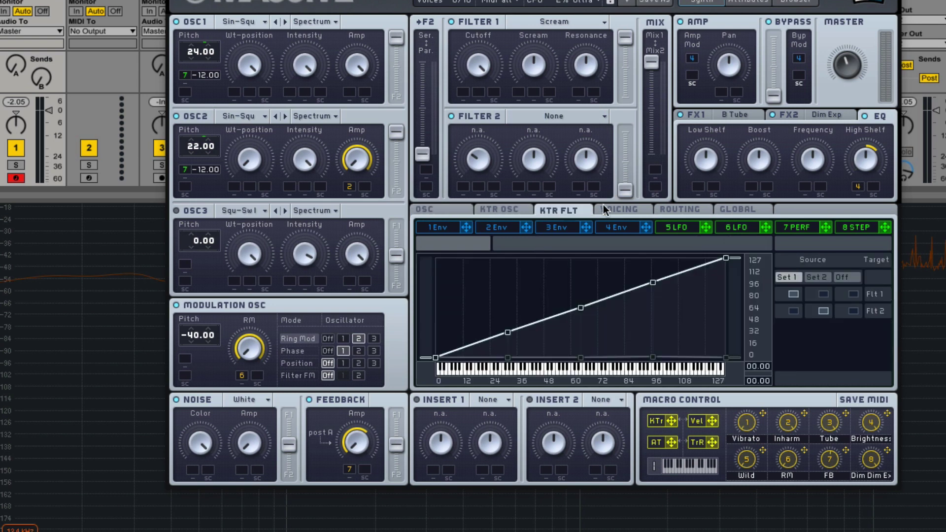
click(622, 210)
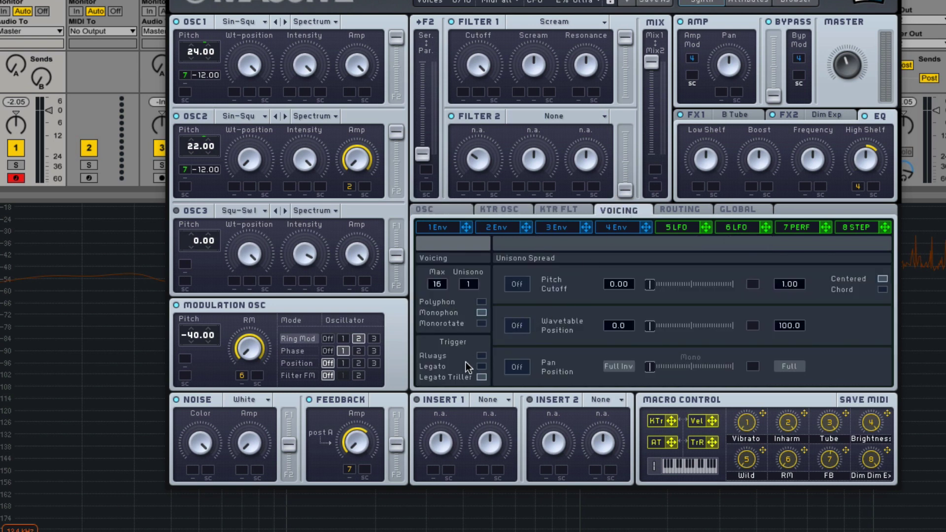
click(688, 208)
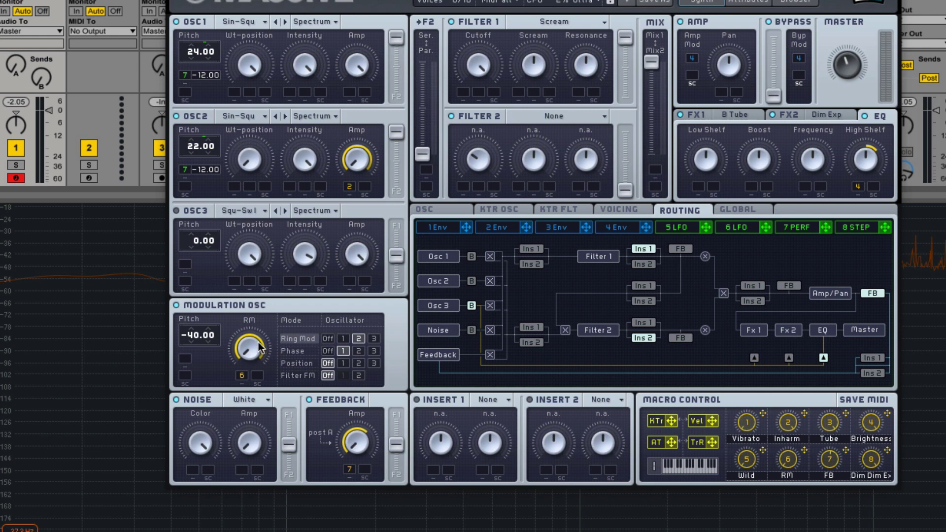
Step: Review the Modulation OSC modes, LFO 5, voicing and Performer 7, and remove Performer 7's modulation from OSC2's pitch
click(297, 350)
click(300, 339)
click(679, 228)
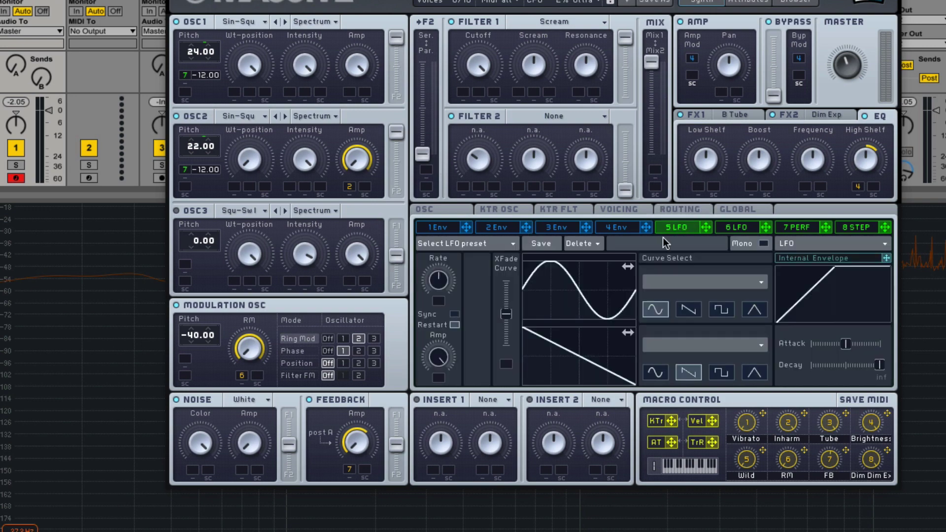
click(814, 226)
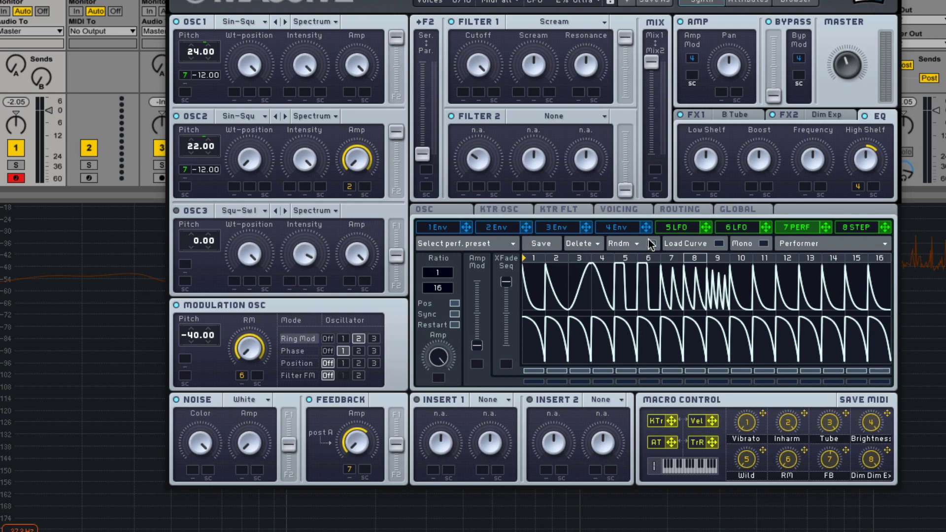
click(624, 209)
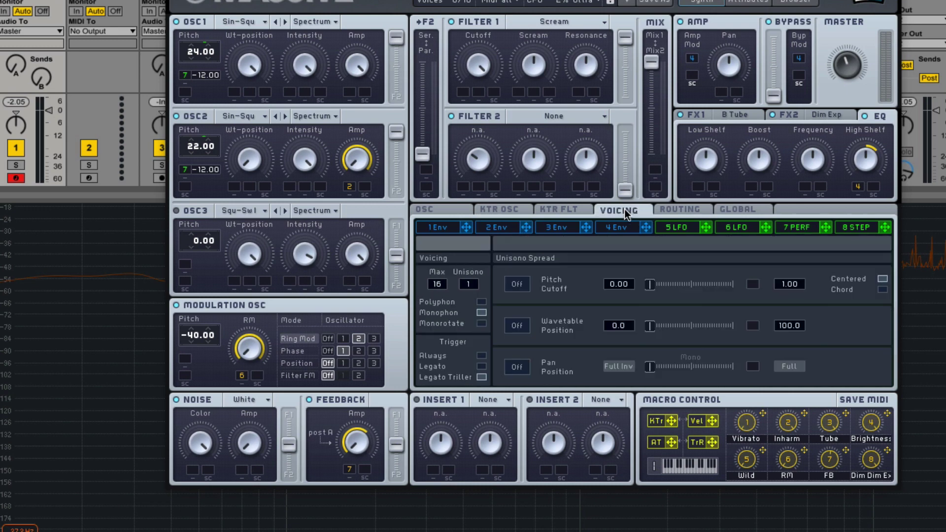
click(806, 230)
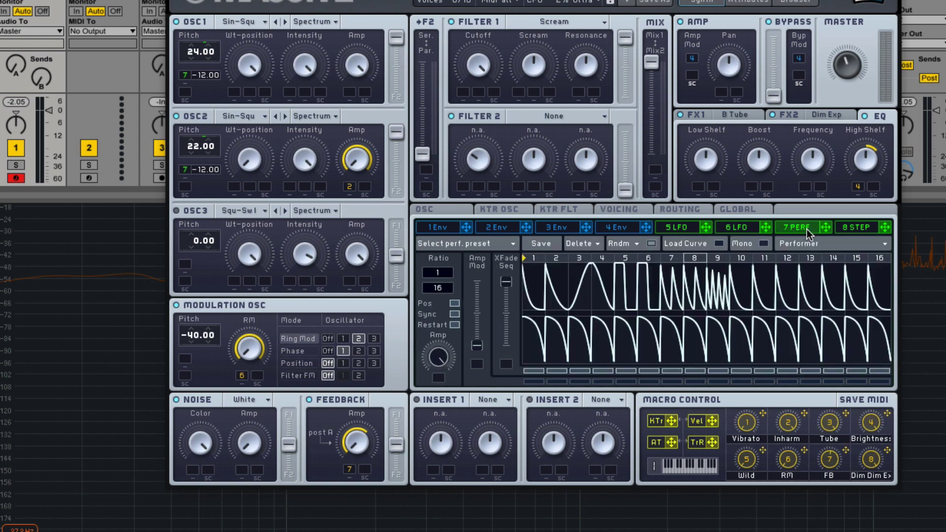
double_click(188, 170)
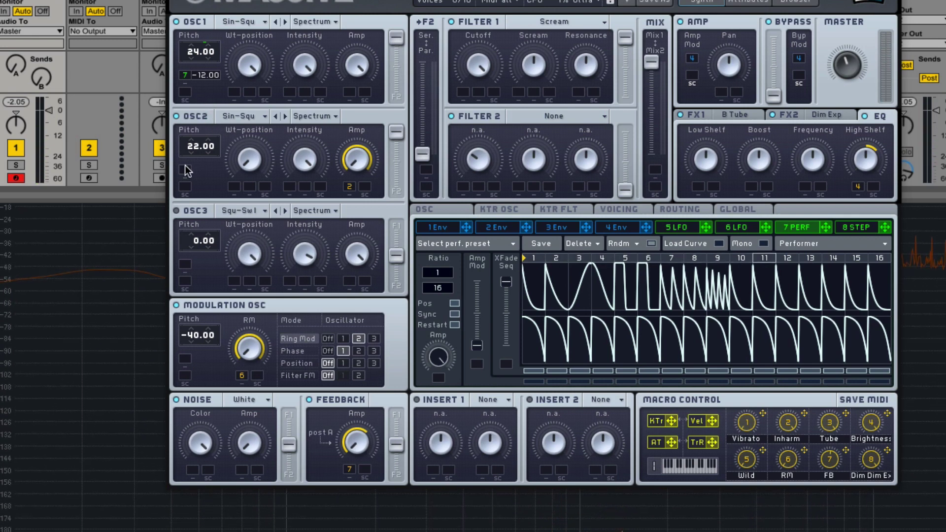
Step: Examine the preset's FX1, FX2 and EQ, Envelope 4, Stepper 8, oscillator options, and the Modulation OSC's Phase and Ring Mod amounts
click(711, 117)
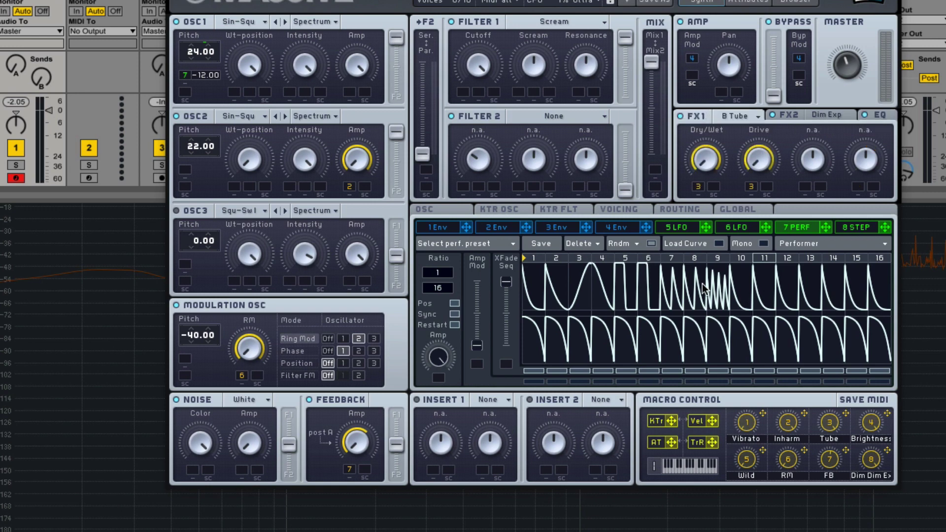
click(611, 228)
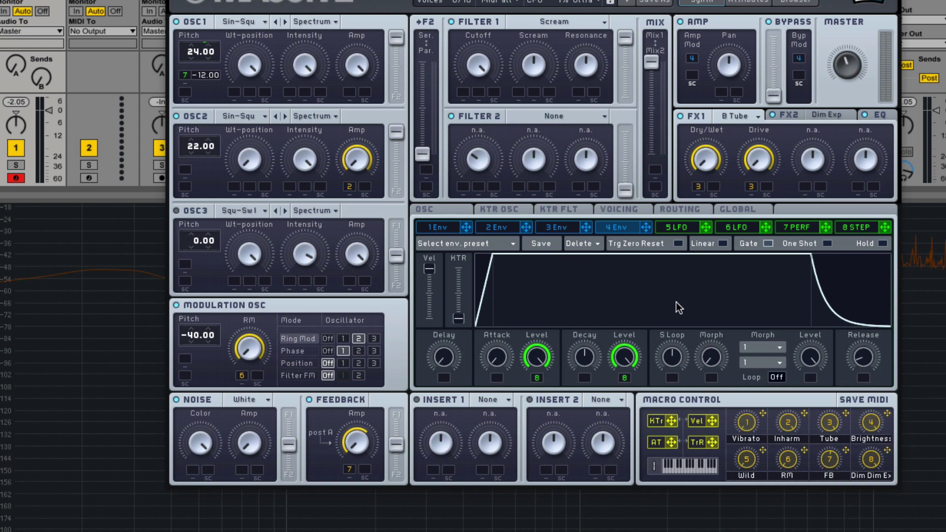
click(611, 228)
click(860, 228)
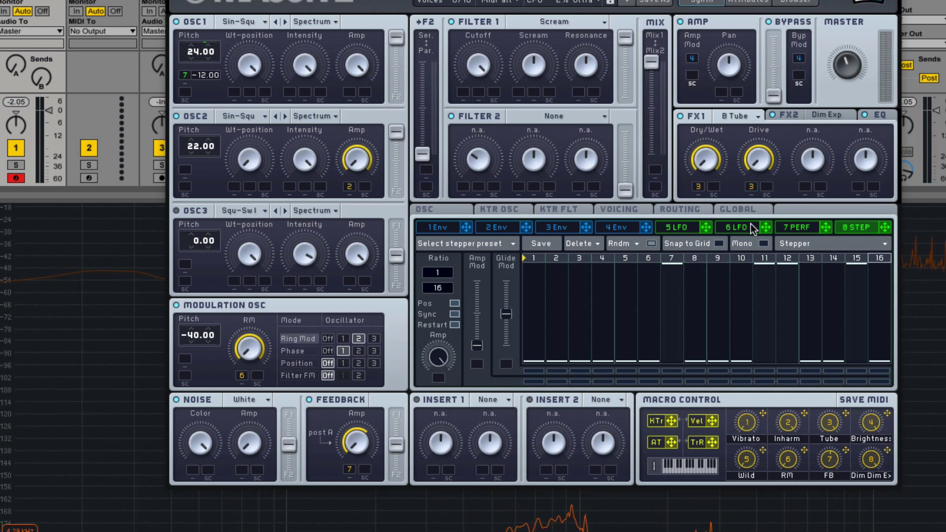
click(614, 229)
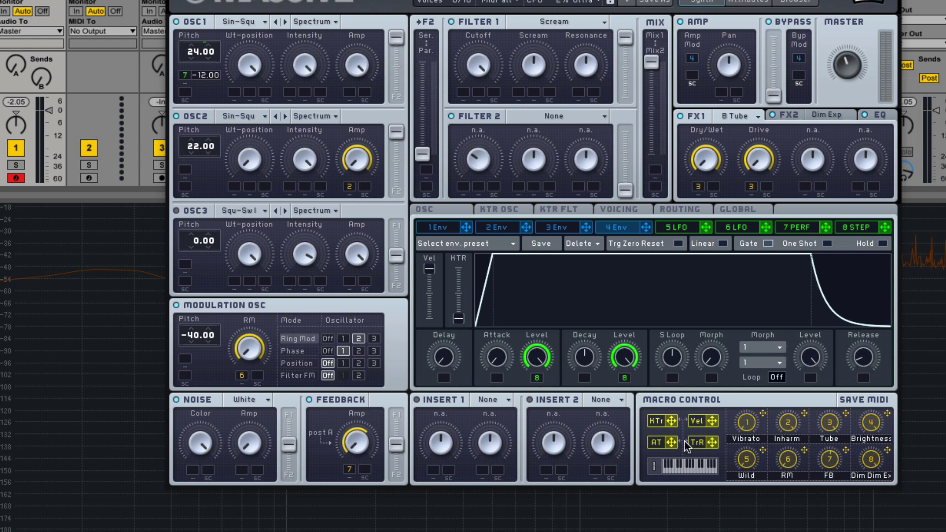
click(446, 210)
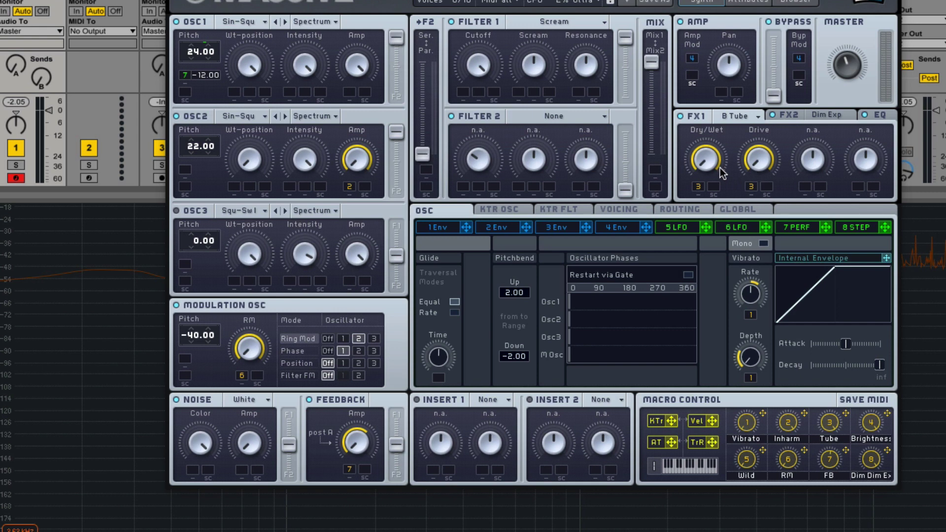
click(885, 115)
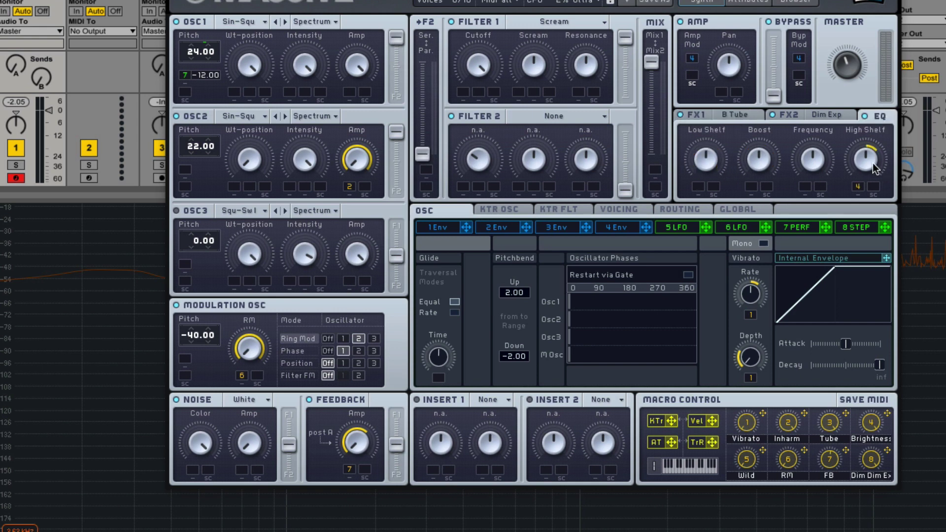
click(299, 352)
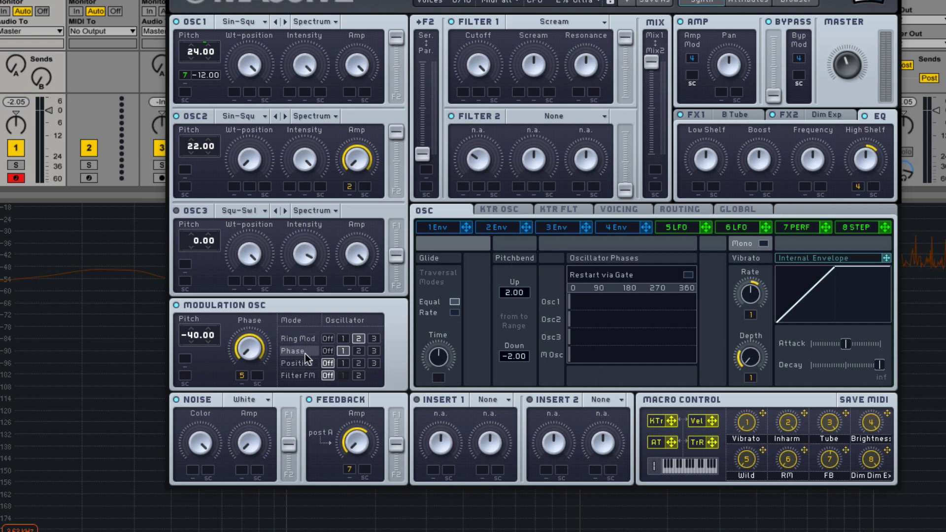
click(299, 339)
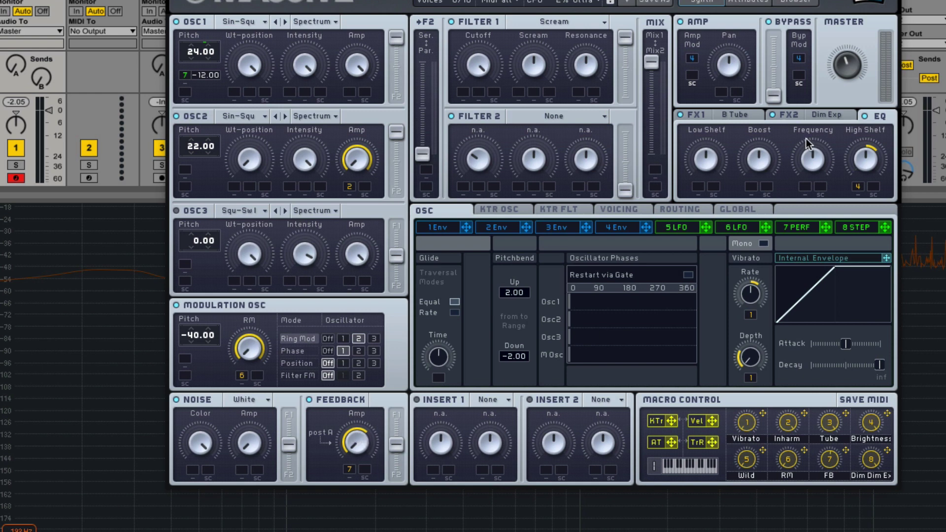
click(831, 113)
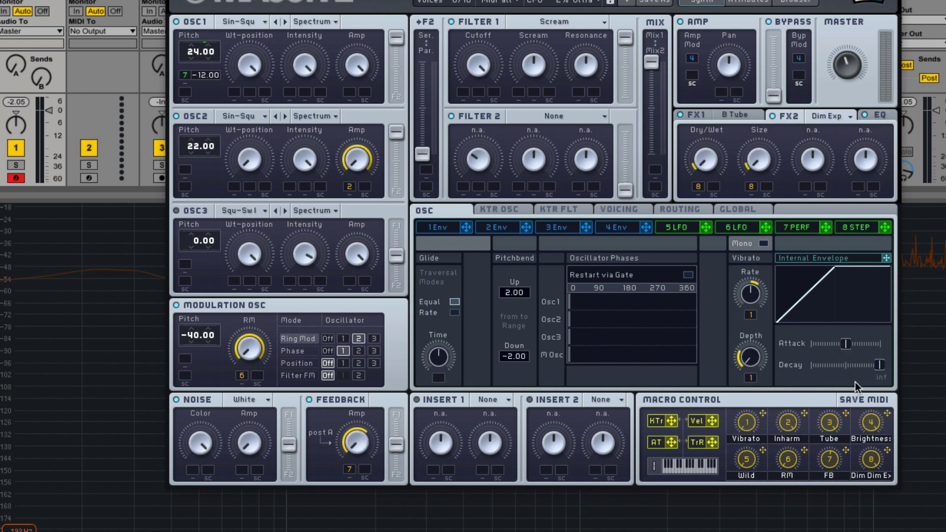
Step: Load the STM_MSV_WLL01_LazerLeadPreset10 preset, show its synth controls and lower the master volume
key(BackSpace)
key(BackSpace)
key(BackSpace)
key(BackSpace)
click(809, 2)
click(552, 274)
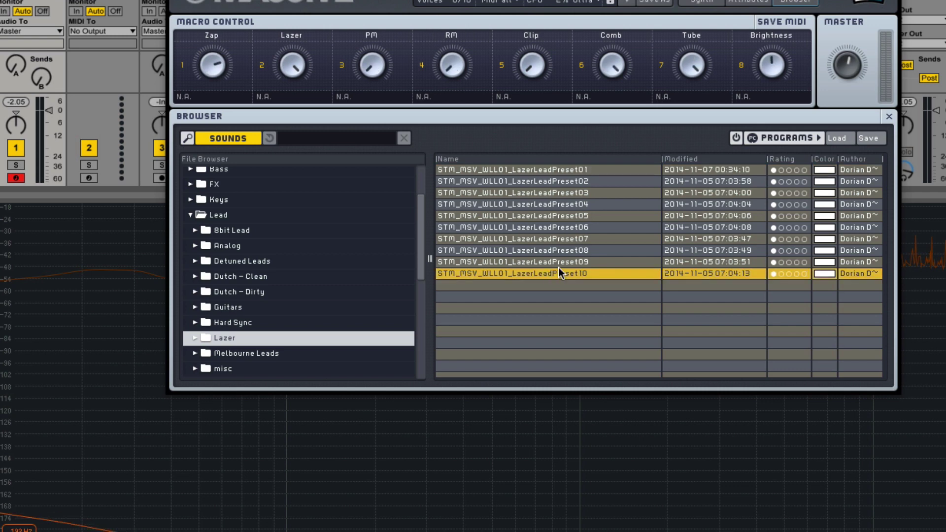
click(705, 2)
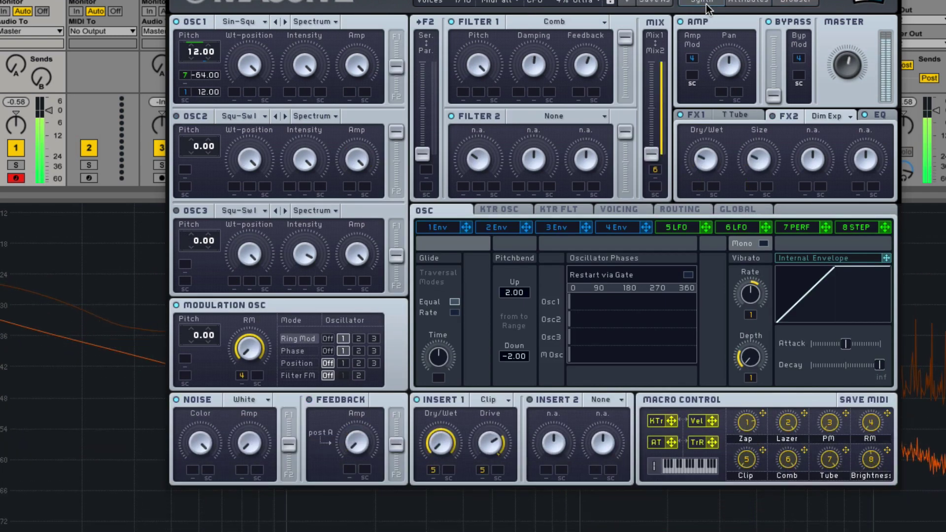
drag(847, 80, 849, 105)
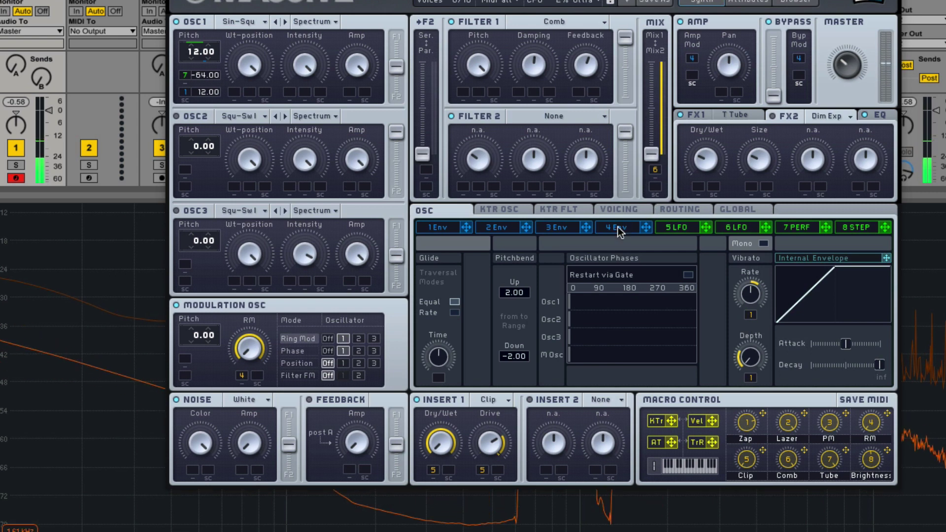
Step: Examine the new preset's Envelope 1, FX1 and EQ settings, and how Stepper 8 relates to Envelope 4's levels
click(430, 228)
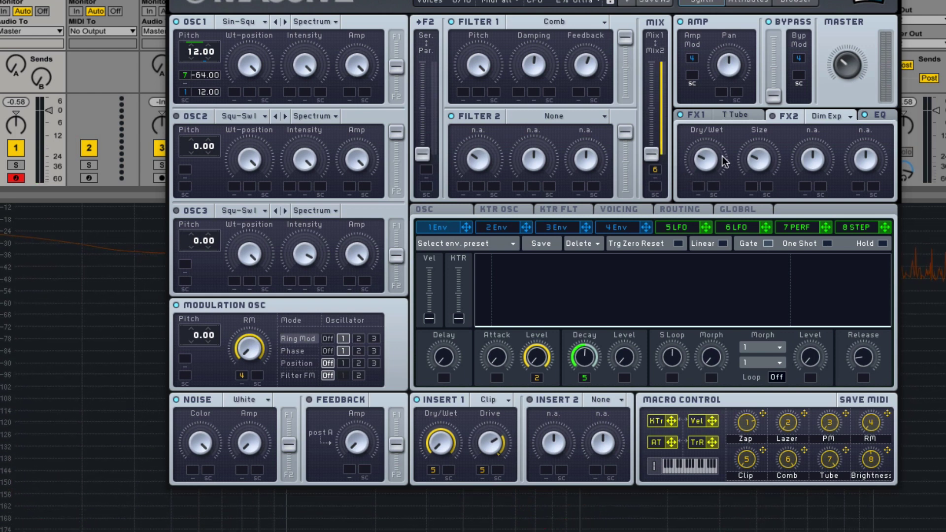
click(696, 114)
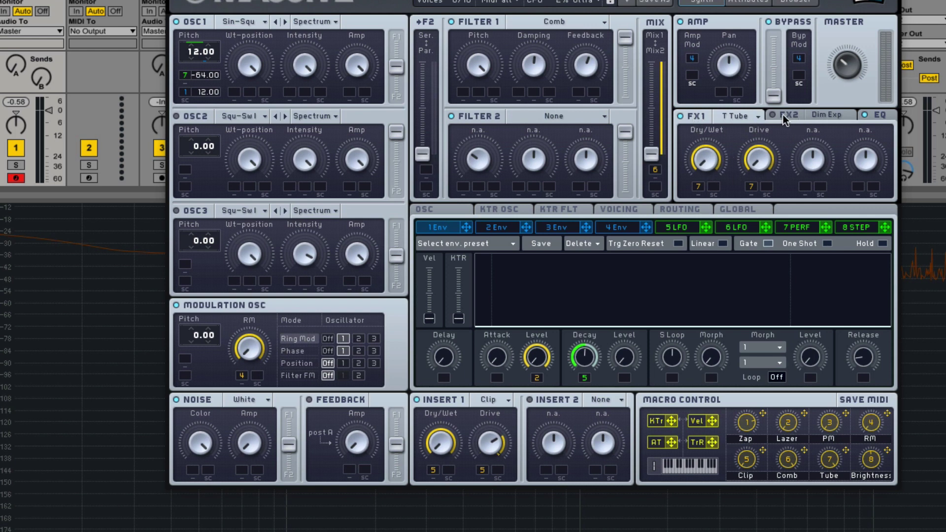
click(882, 115)
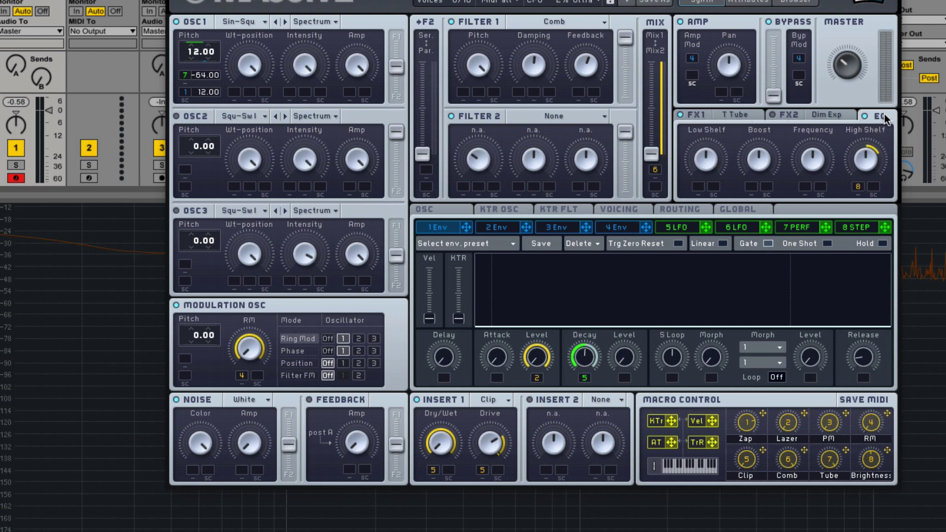
click(691, 118)
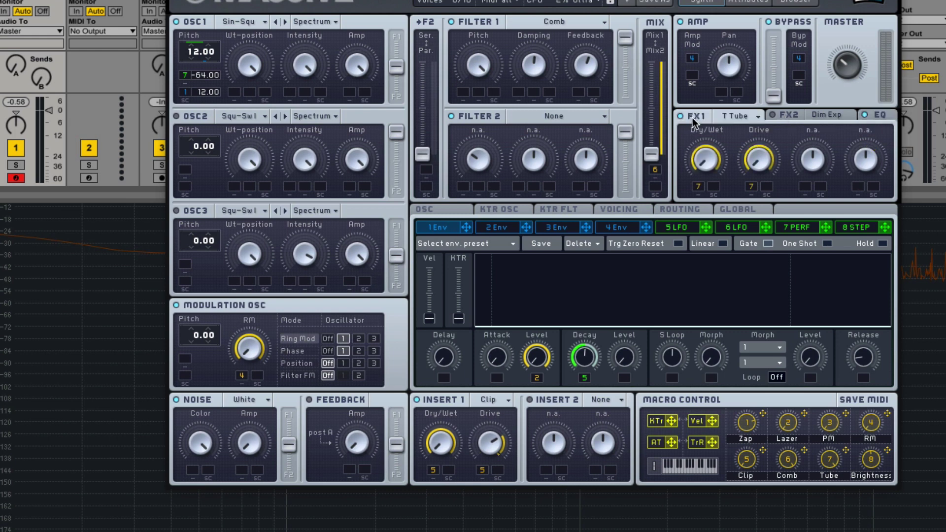
click(628, 228)
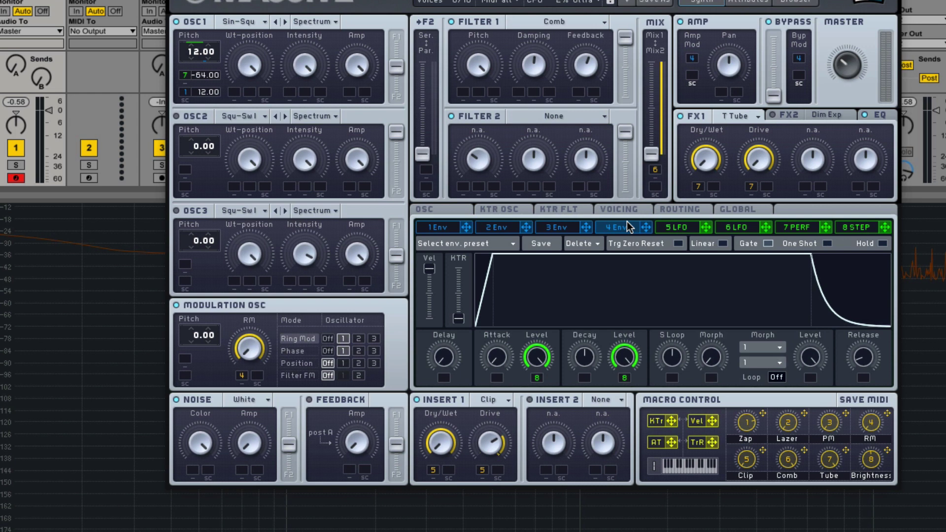
click(865, 228)
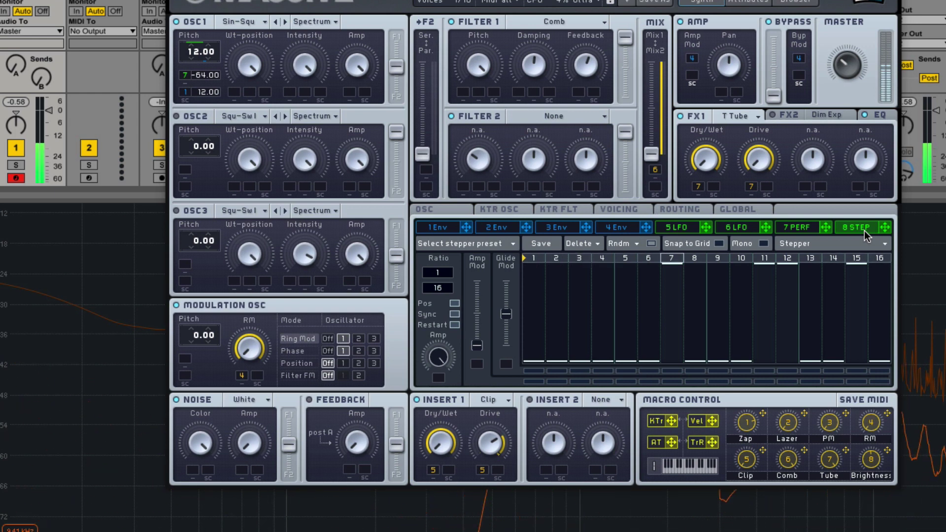
click(620, 228)
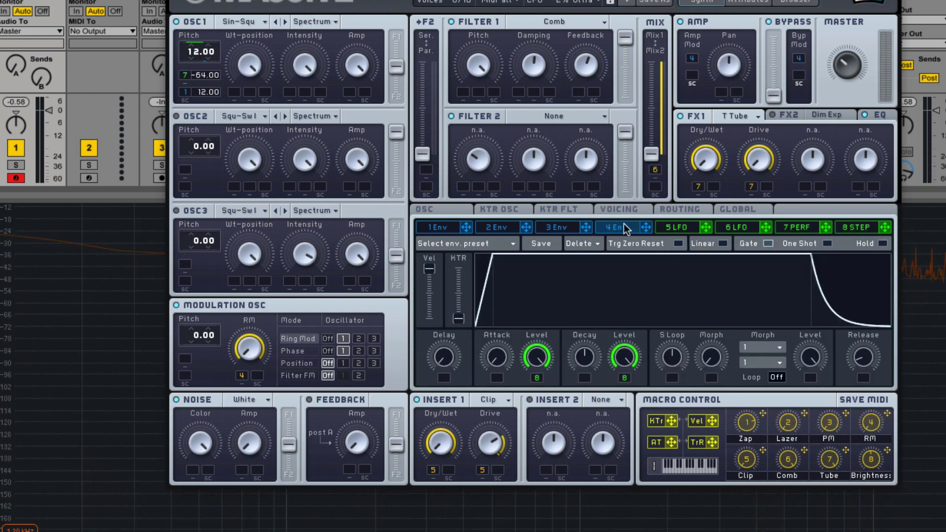
Step: Compare the shapes and modulation assignments of Envelopes 1 to 4, and inspect LFO 5
click(446, 227)
click(495, 227)
click(557, 227)
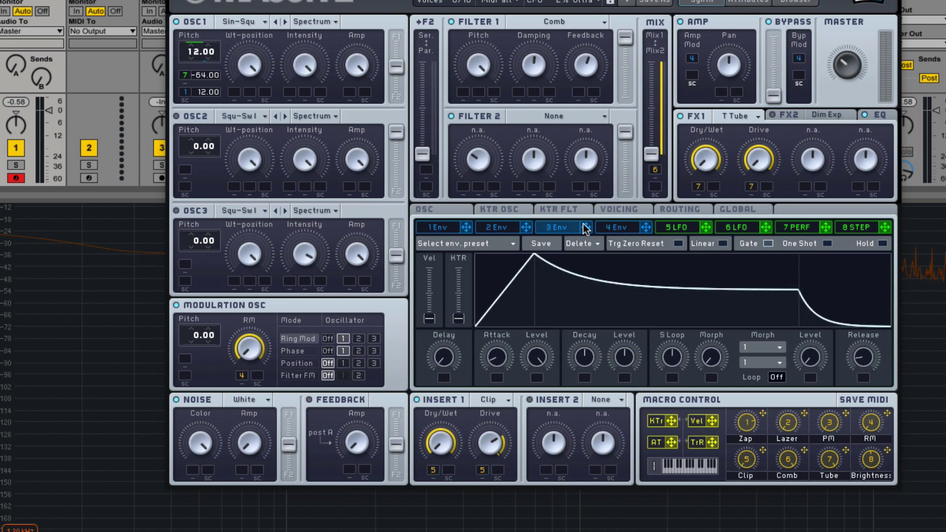
click(617, 227)
click(657, 229)
click(437, 227)
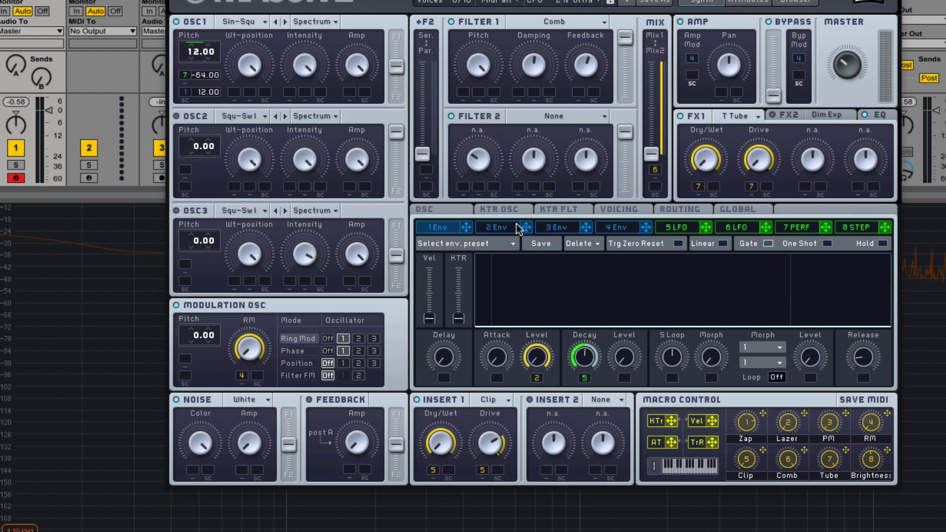
click(490, 229)
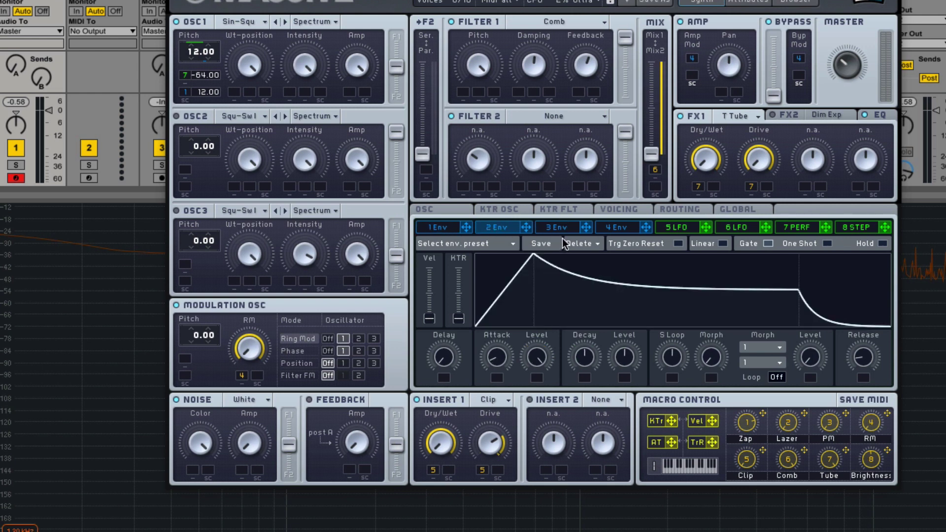
click(612, 228)
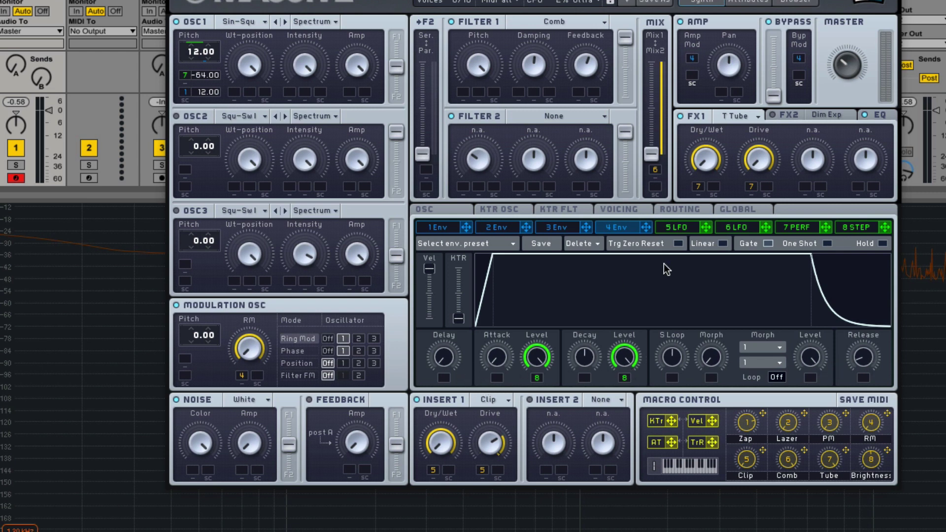
click(690, 224)
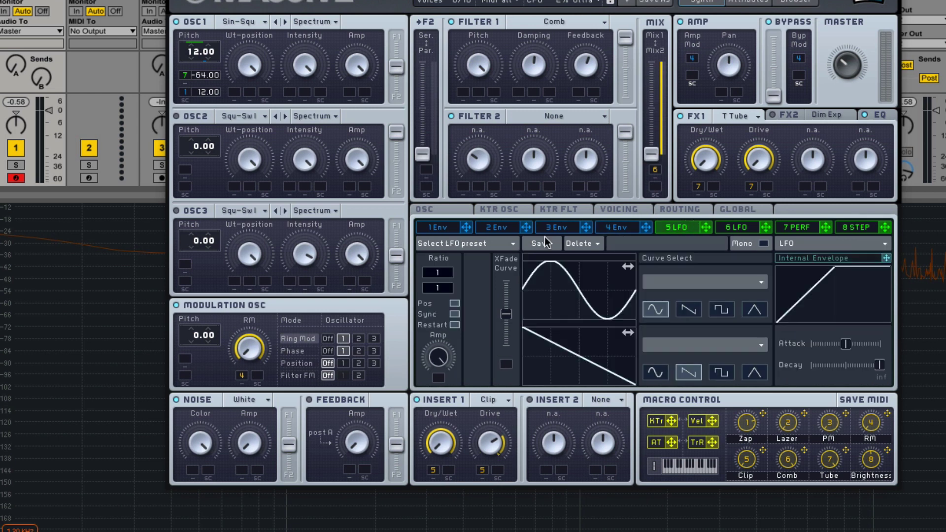
Step: Examine Envelope 1's level and decay modulation alongside LFO 5, the other envelopes, LFO 6, Performer 7 and Stepper 8
click(437, 227)
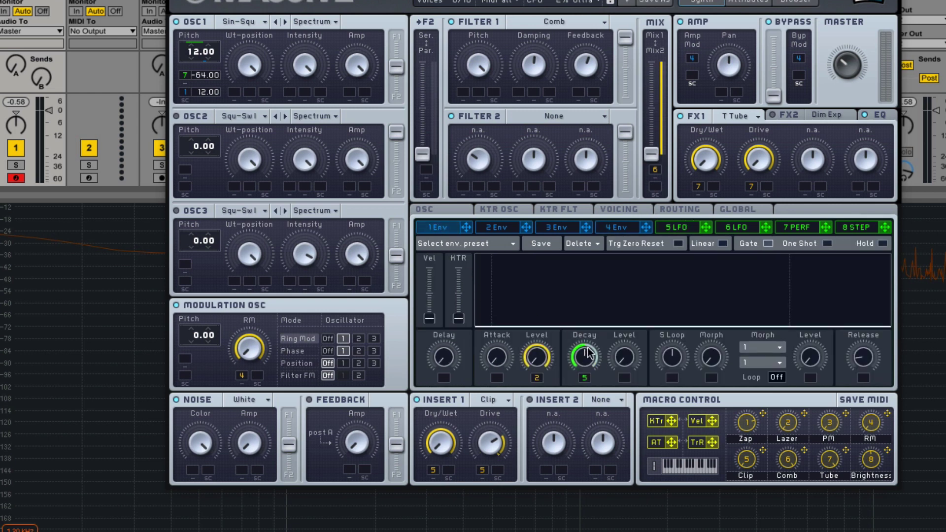
click(682, 224)
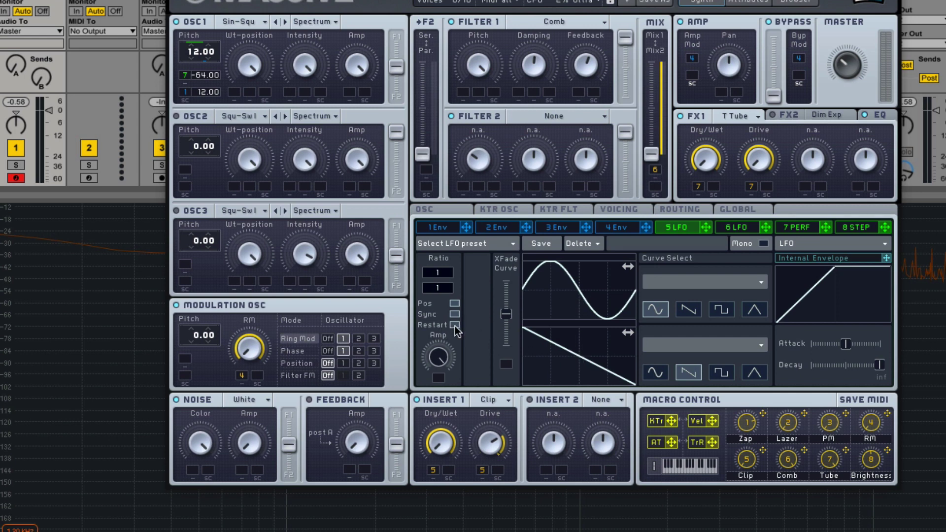
click(790, 228)
click(437, 227)
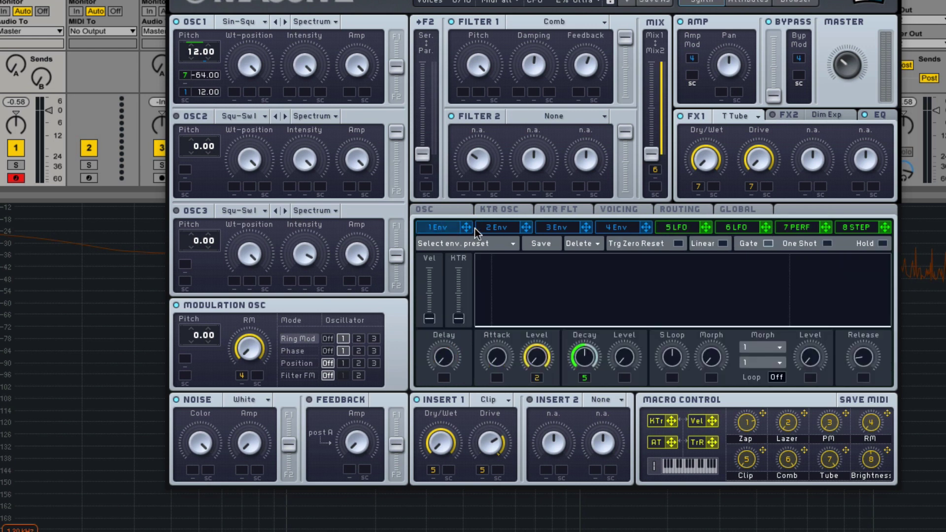
click(494, 229)
click(551, 227)
click(622, 230)
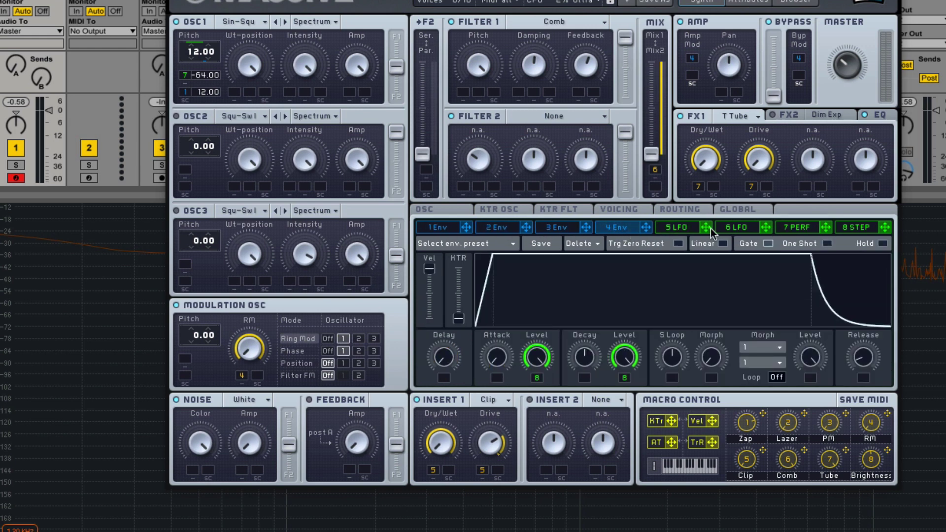
click(743, 228)
click(791, 227)
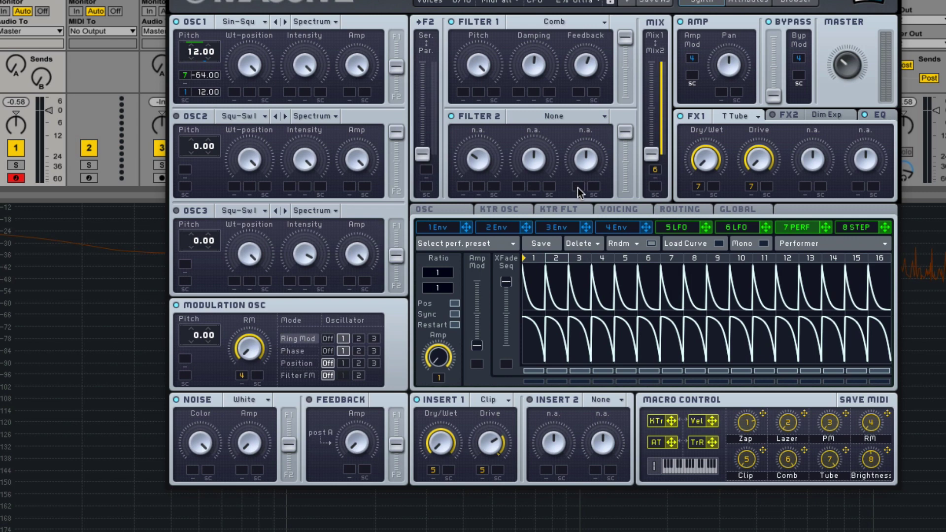
click(858, 227)
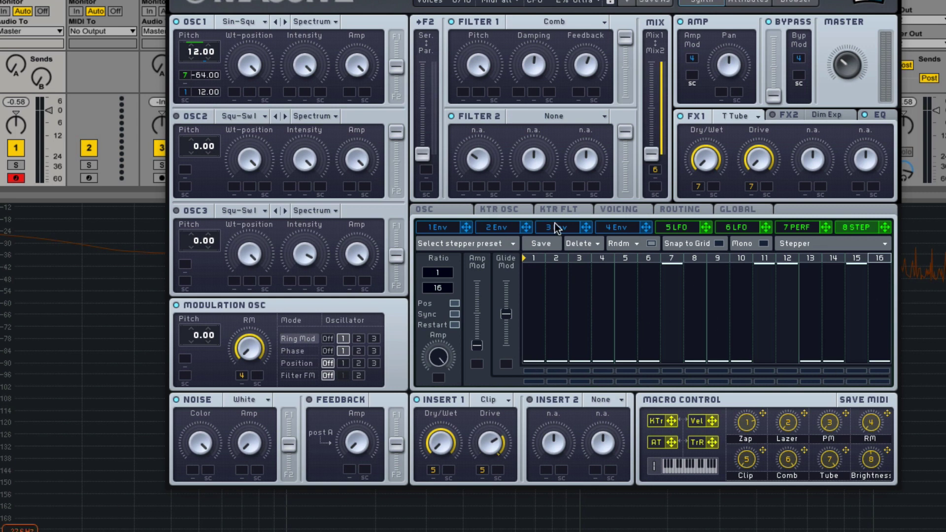
Step: Examine how Stepper 8 relates to Envelope 4's levels, and compare Envelope 1's settings with Performer 7's curves
click(619, 228)
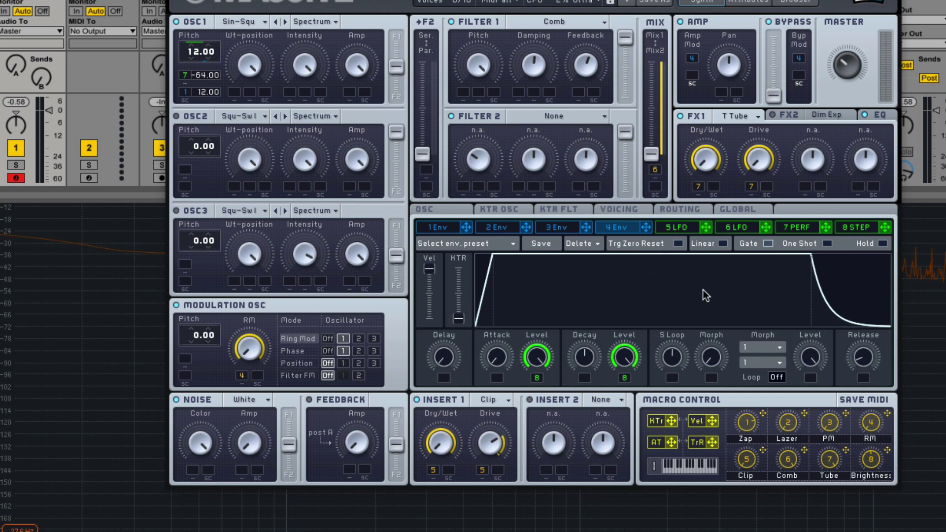
click(853, 230)
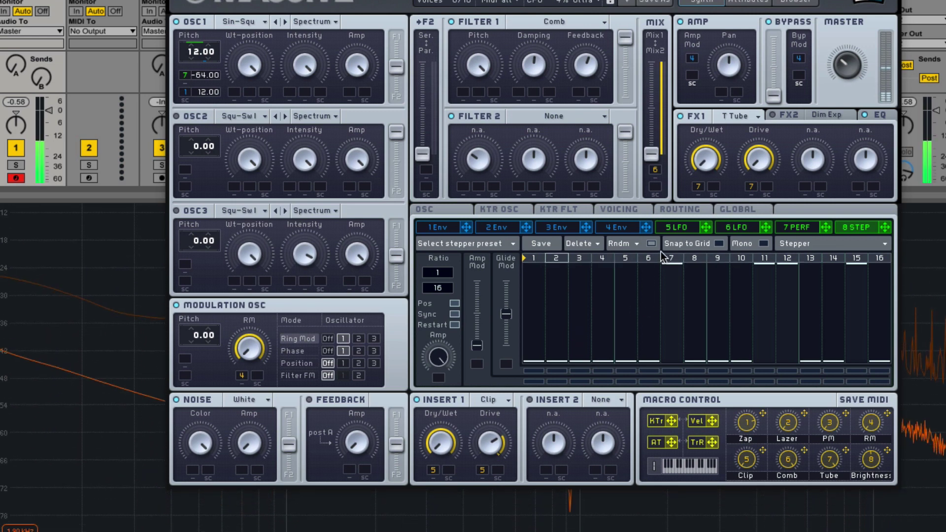
click(684, 354)
drag(684, 354, 694, 363)
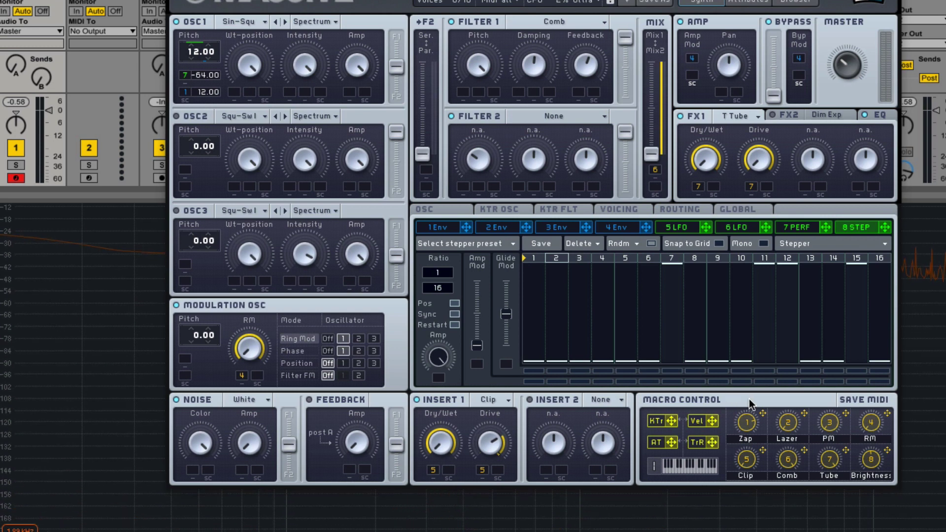
click(428, 227)
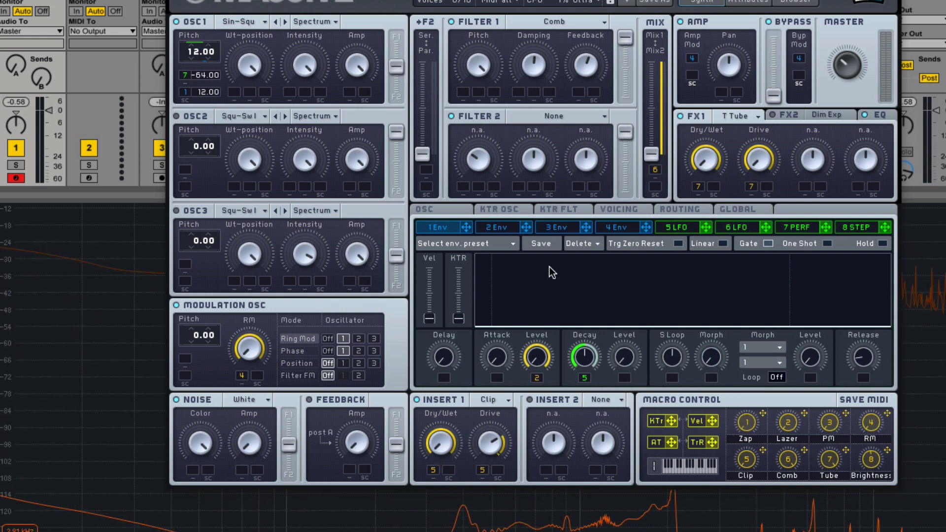
click(622, 229)
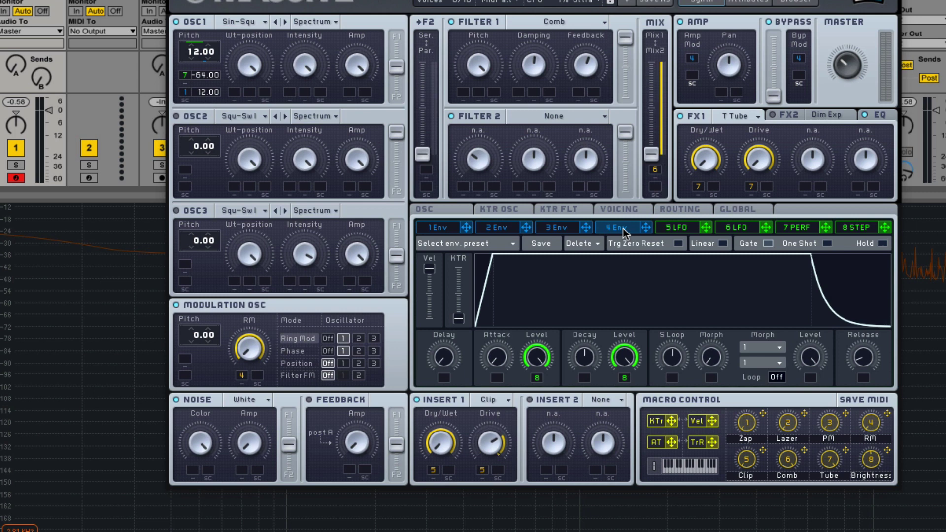
click(796, 230)
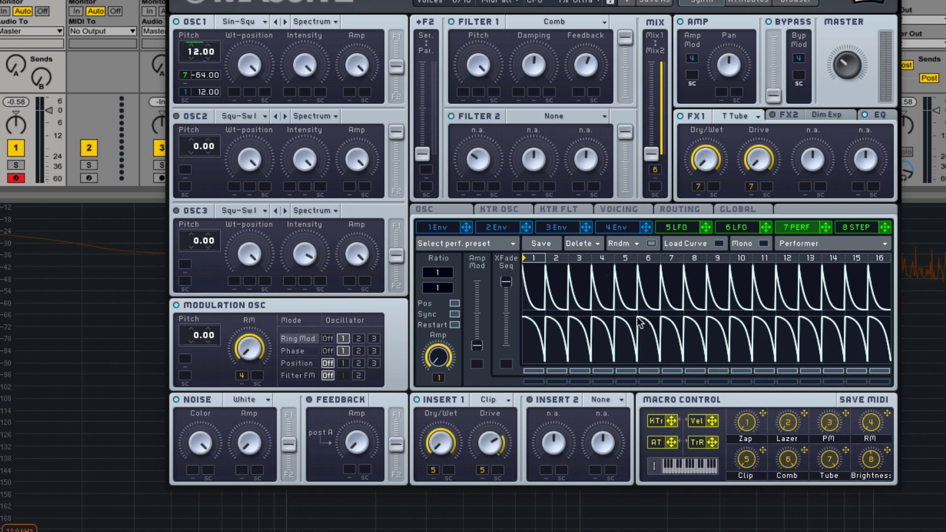
Step: Compare the modulation oscillator's Phase and Ring Mod macro assignments, and inspect Envelope 1 and the EQ's high shelf
click(429, 226)
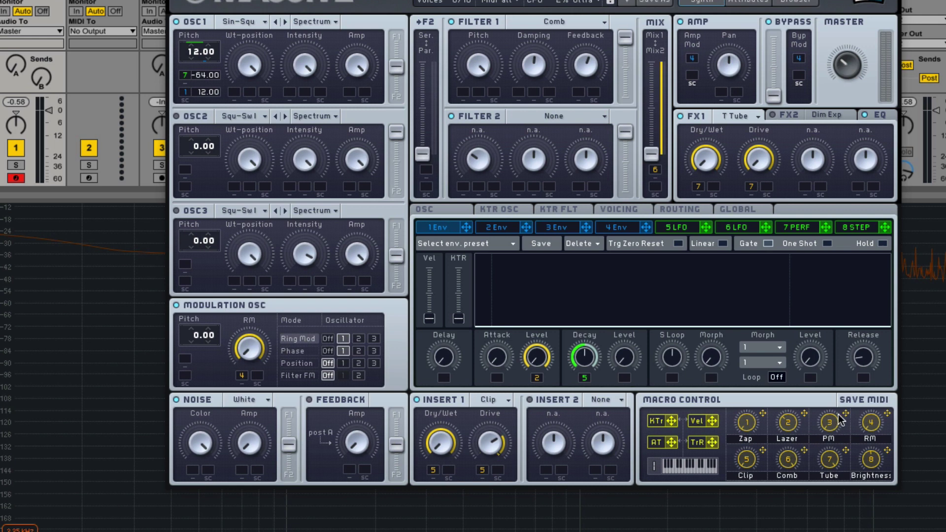
click(295, 350)
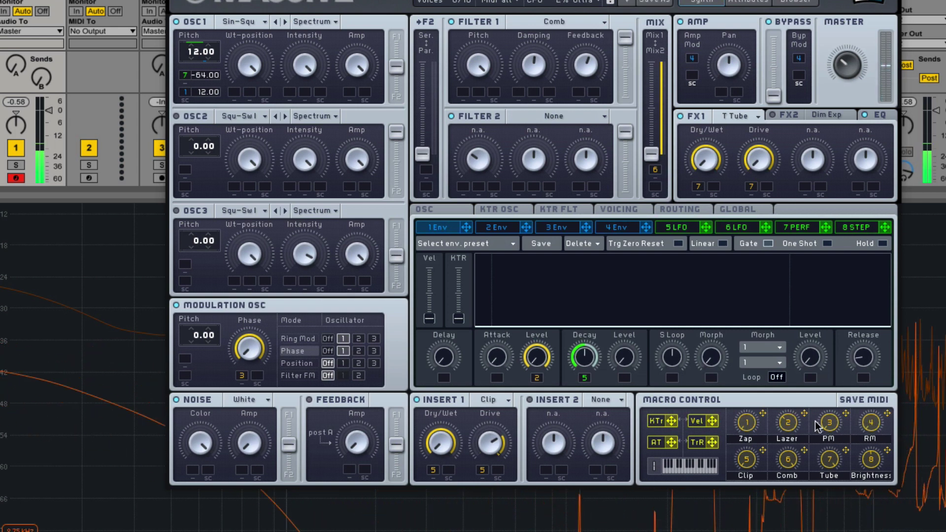
click(286, 339)
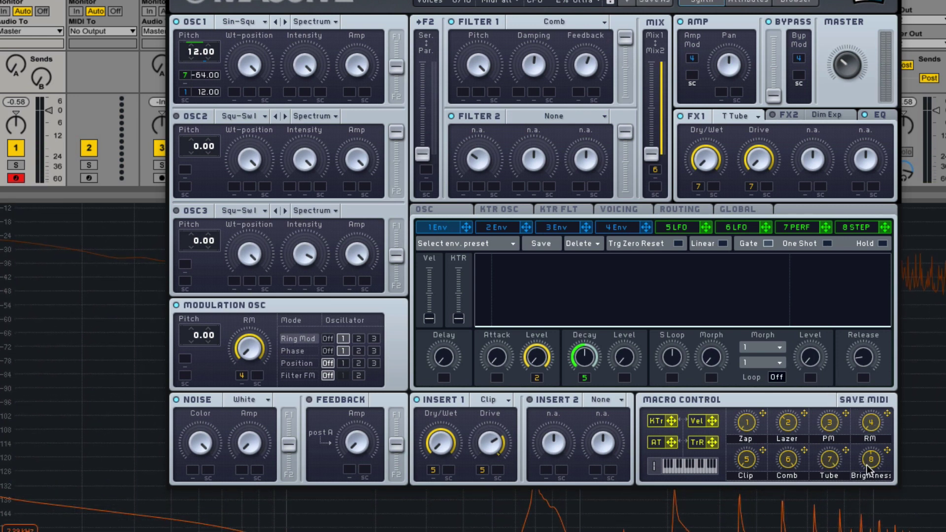
click(880, 114)
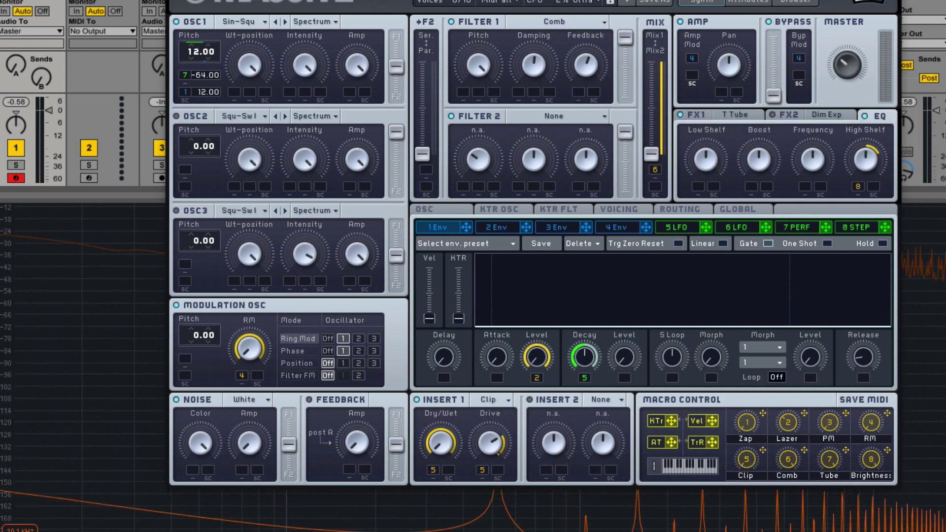
Step: Load the STM_MSV_WLL01_WoopLeadPreset01 preset from the Woop folder and show its synth controls
click(795, 1)
scroll(223, 344, down, 2)
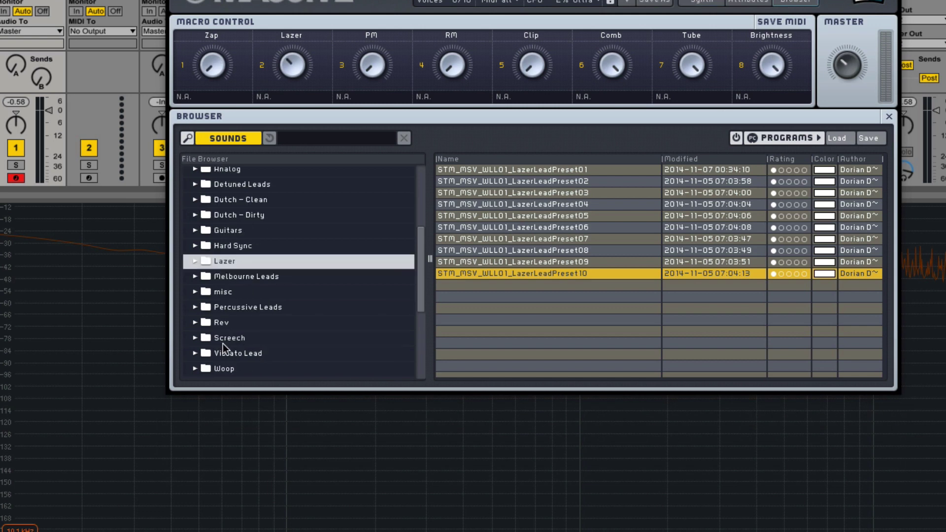
scroll(223, 344, down, 1)
click(225, 339)
click(569, 170)
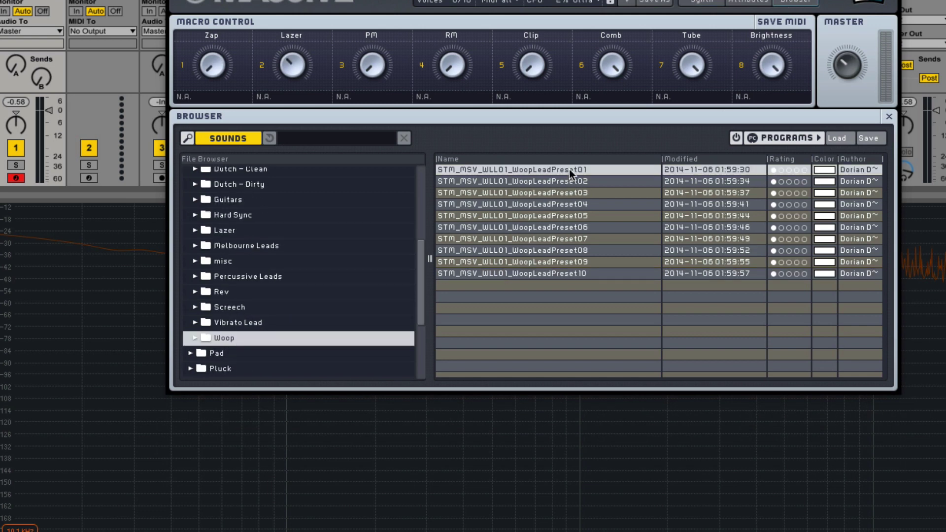
click(714, 2)
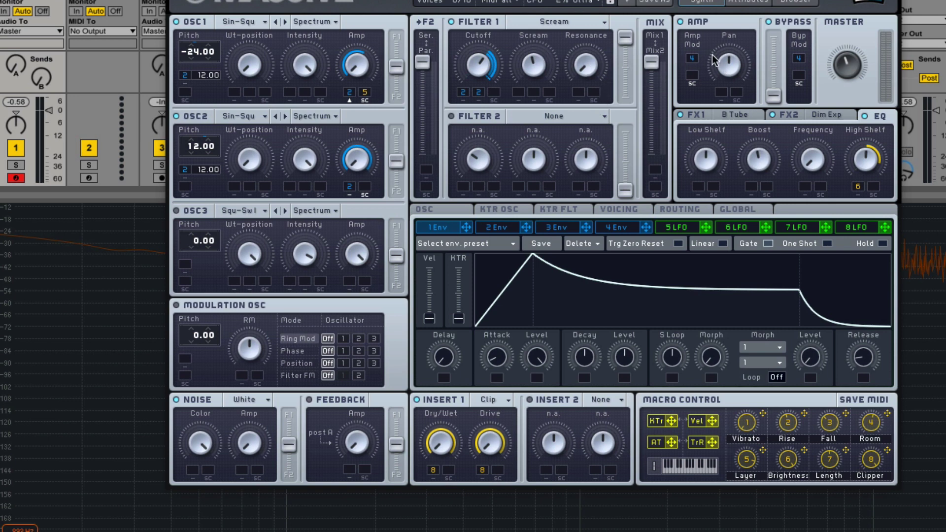
Step: Examine the Woop preset's FX1, FX2 and EQ settings, and the shapes of Envelopes 4 and 1
click(692, 115)
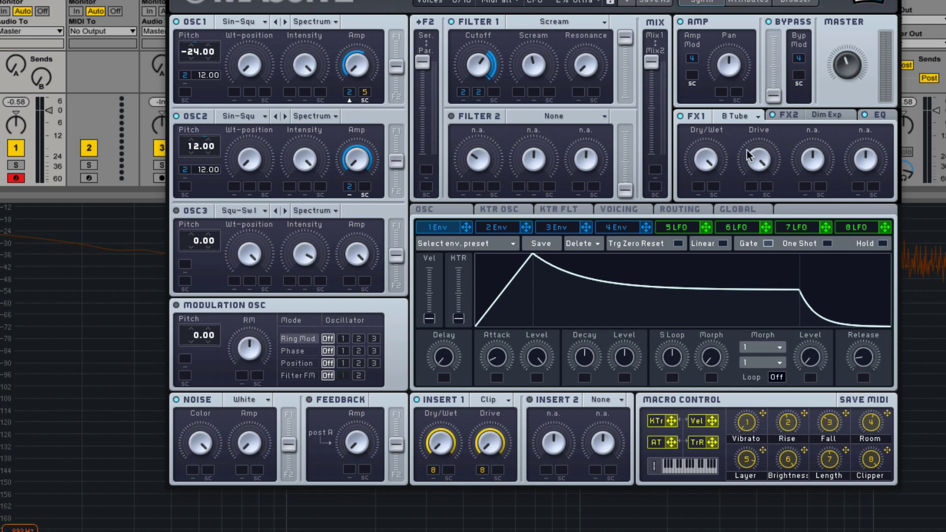
click(790, 114)
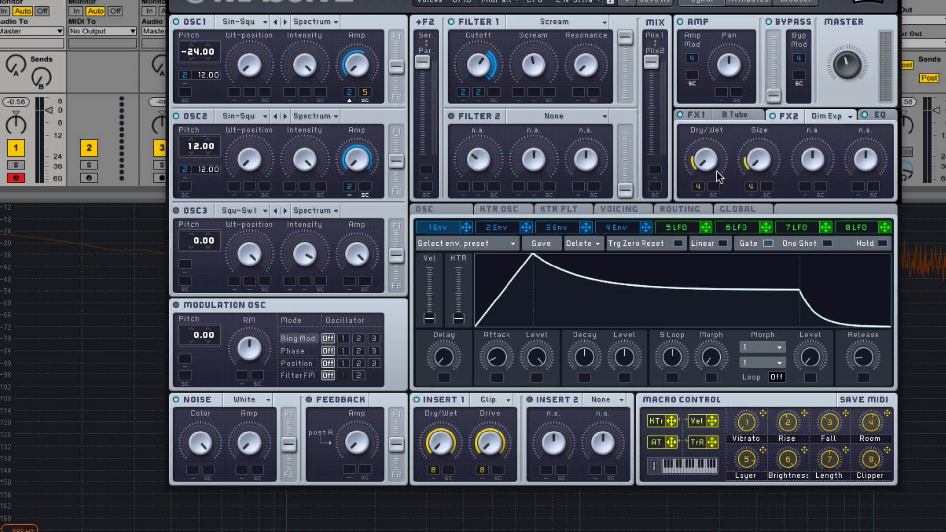
click(885, 116)
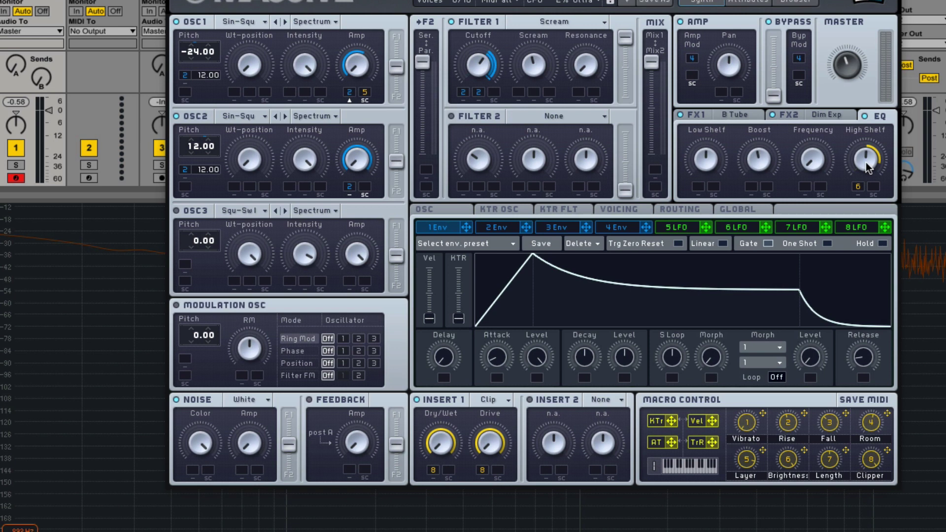
click(628, 227)
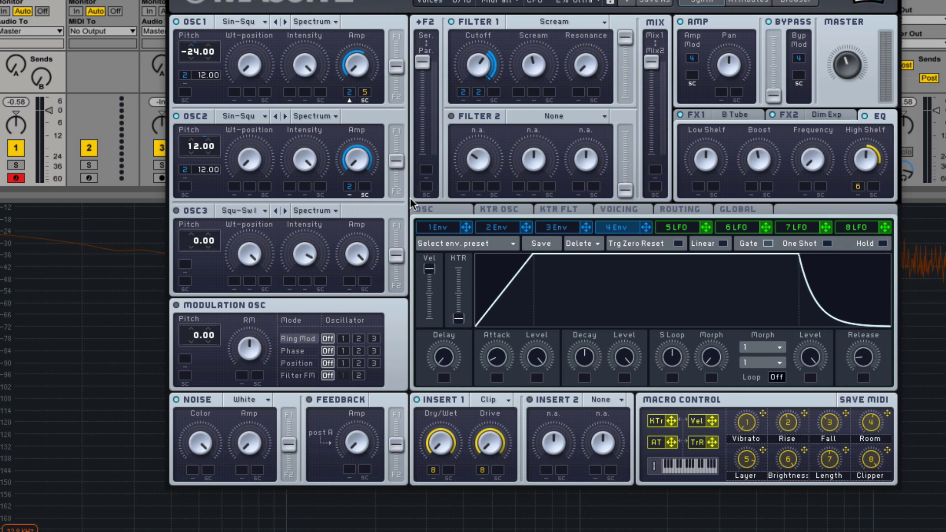
click(436, 228)
Step: Review the preset's vibrato, oscillator and filter keytracking, voicing, routing and global settings, plus FX1 and FX2
click(426, 209)
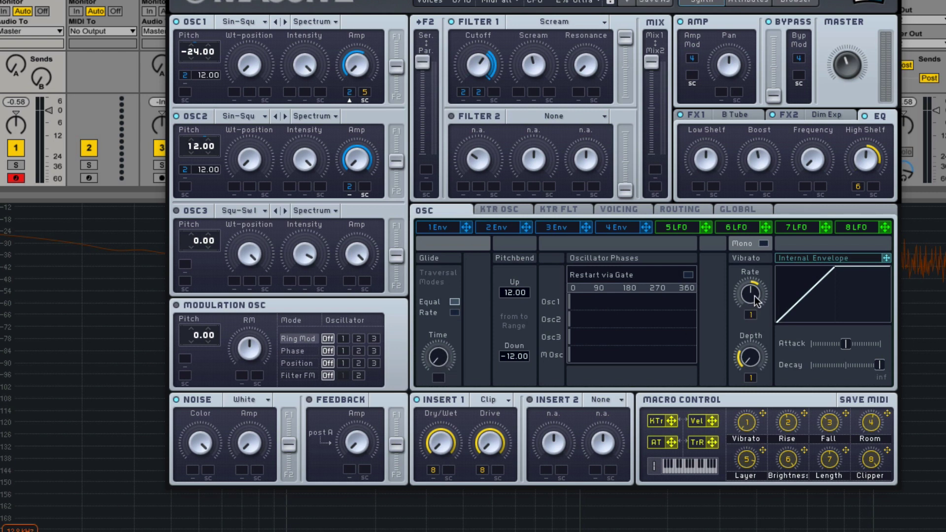
click(499, 209)
click(559, 210)
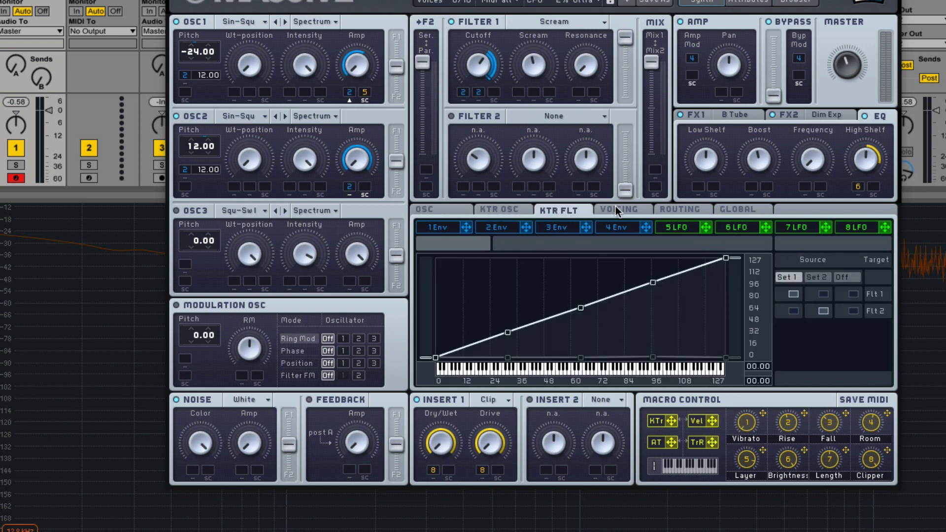
click(631, 209)
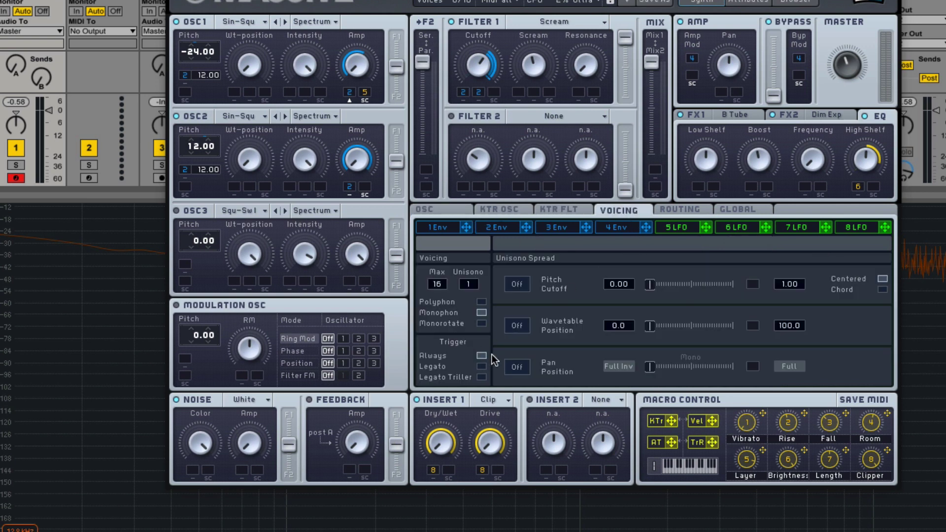
click(687, 209)
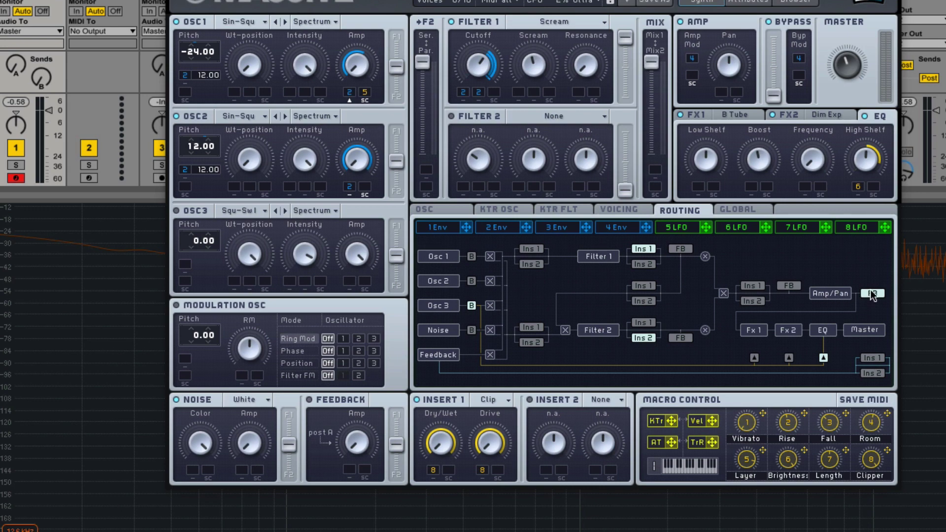
click(738, 211)
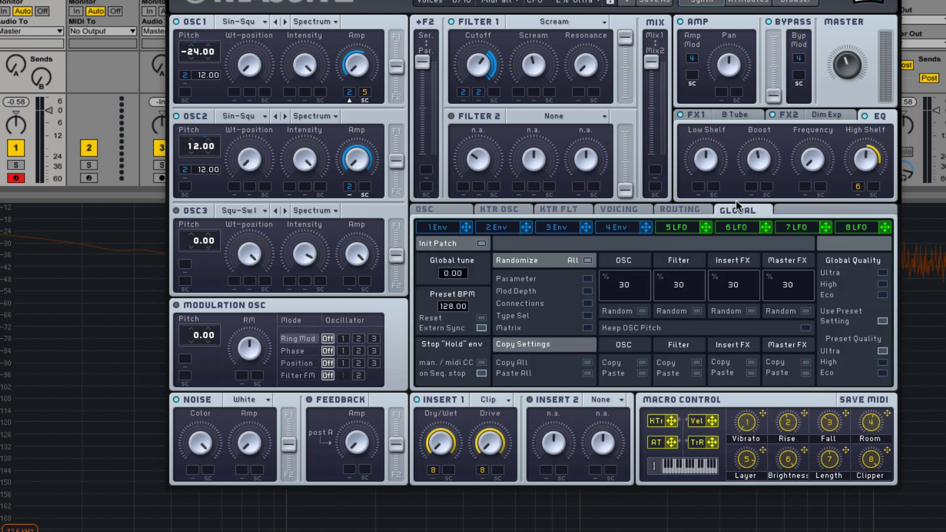
click(719, 115)
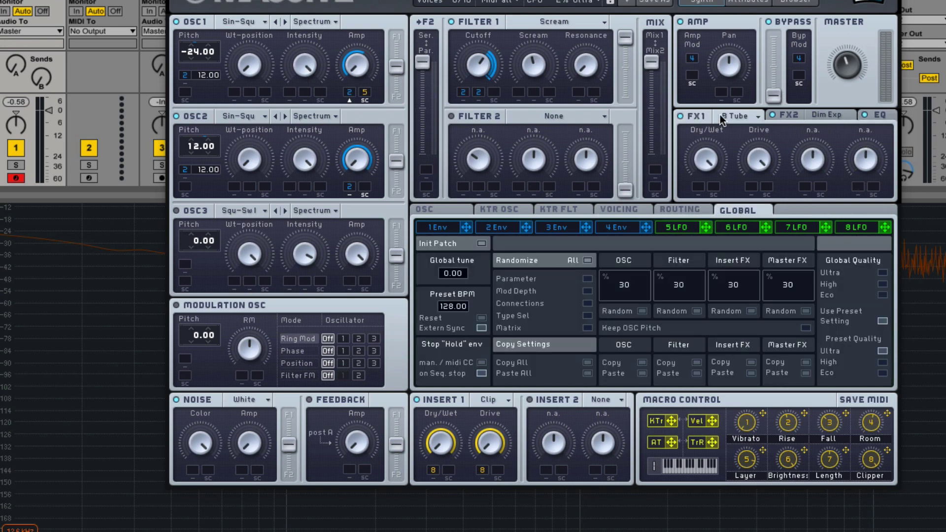
click(782, 114)
Step: Initialize the patch to view the default Envelope 1, and restore the Woop preset
click(445, 244)
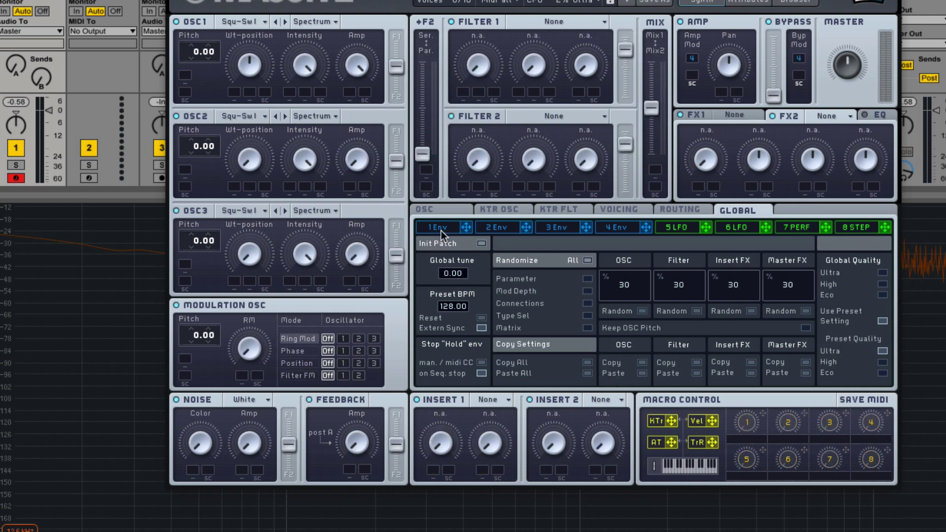
click(440, 229)
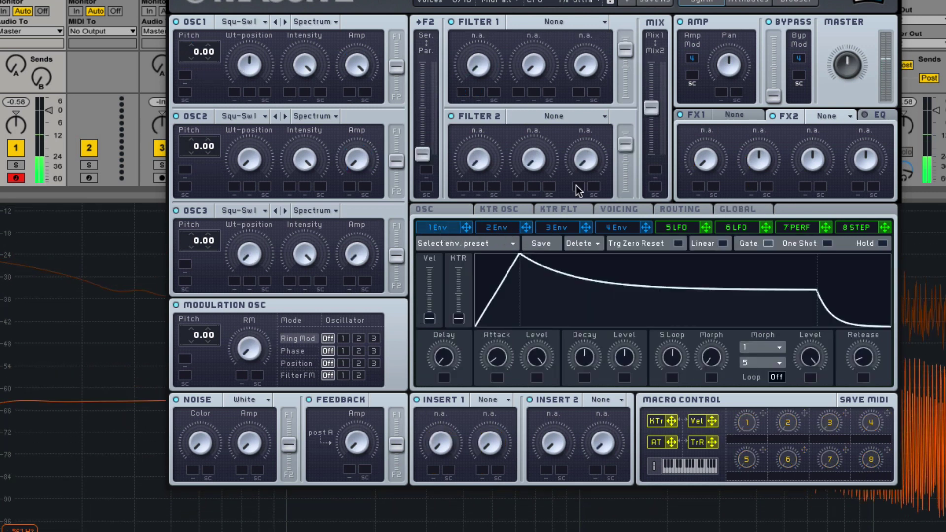
click(630, 2)
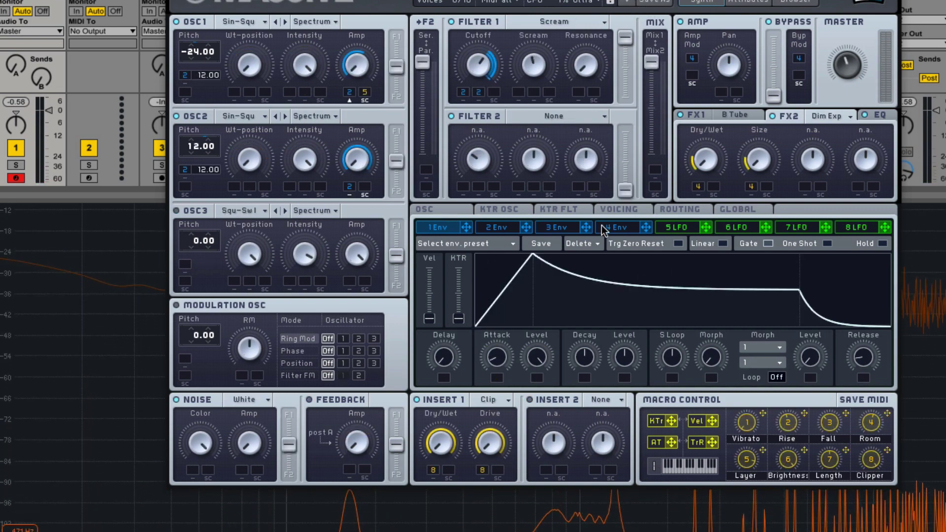
Step: Examine Envelope 2's modulation of the oscillators' pitch and amp, and compare it with Envelopes 1, 3 and 4
click(504, 226)
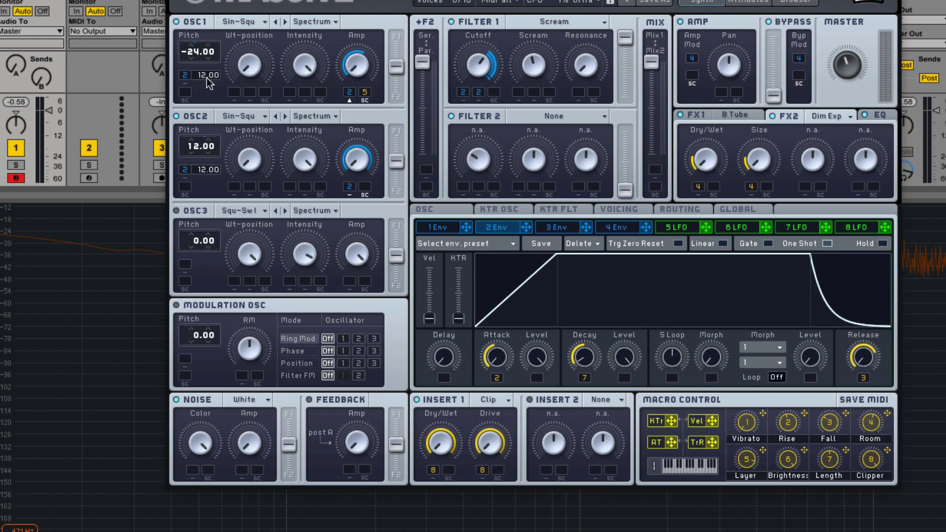
click(350, 187)
click(444, 227)
click(496, 228)
click(564, 228)
click(616, 227)
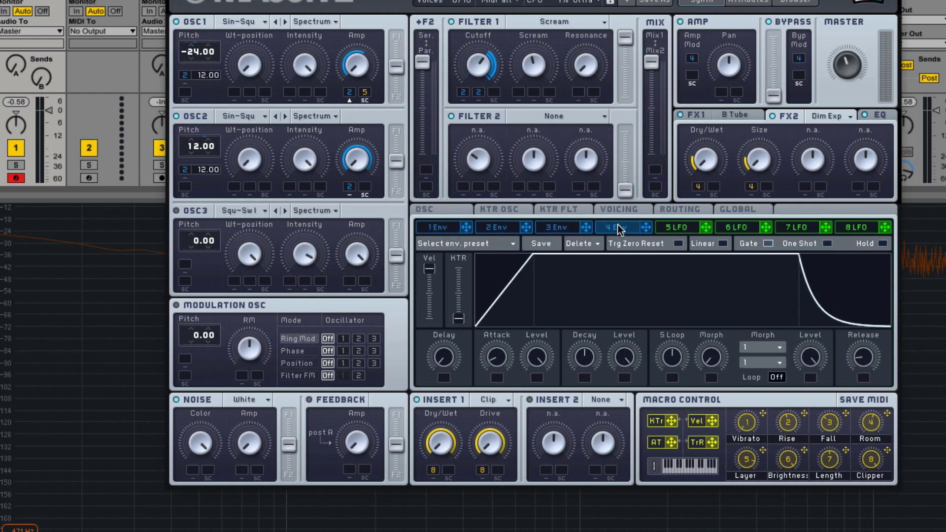
Step: Check LFOs 5 to 8, the vibrato rate and depth assignments, and the voicing settings
click(694, 229)
click(743, 226)
click(798, 228)
click(848, 229)
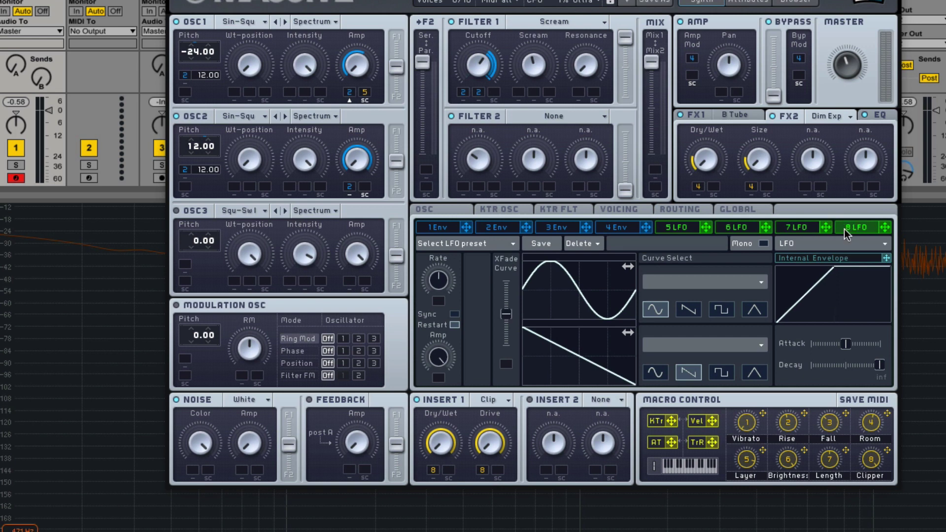
click(452, 212)
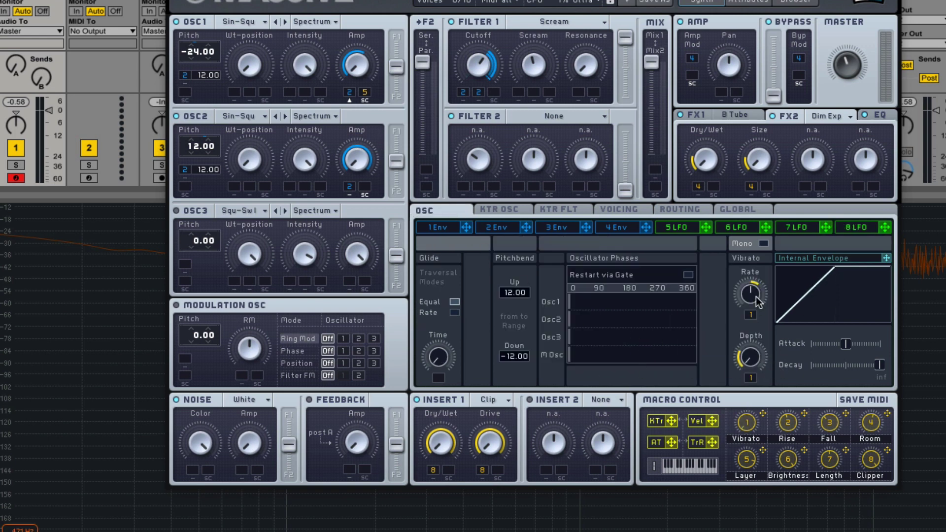
click(616, 210)
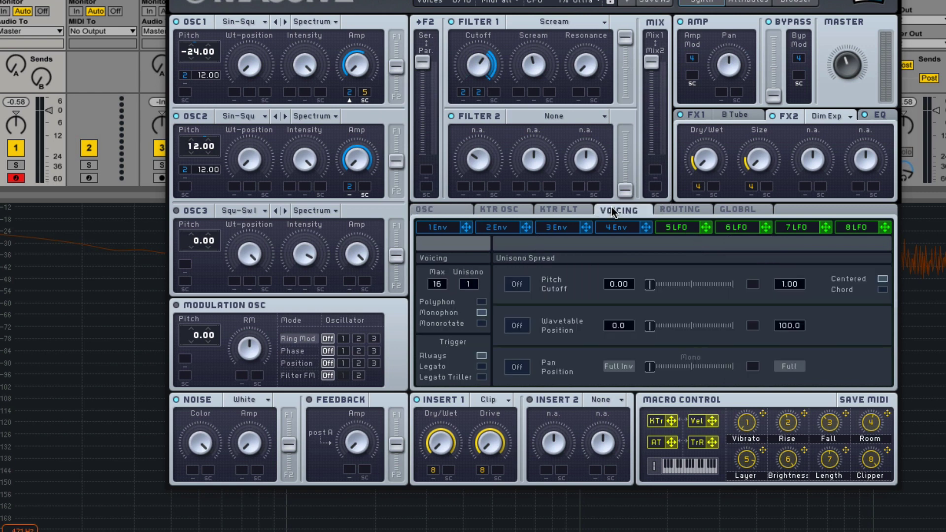
click(436, 208)
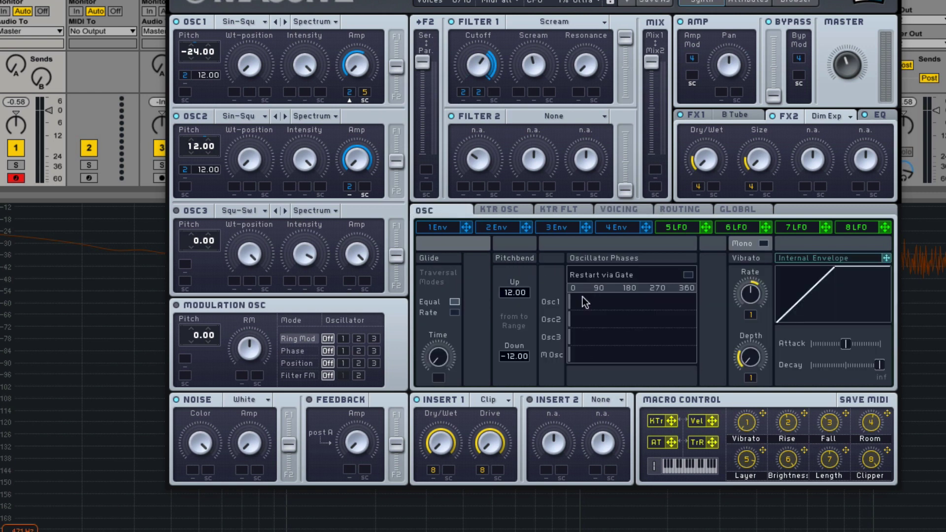
Step: Compare Envelopes 2 and 4, and set a modulation range for macro 3 (Fall) on Envelope 4's release
click(498, 228)
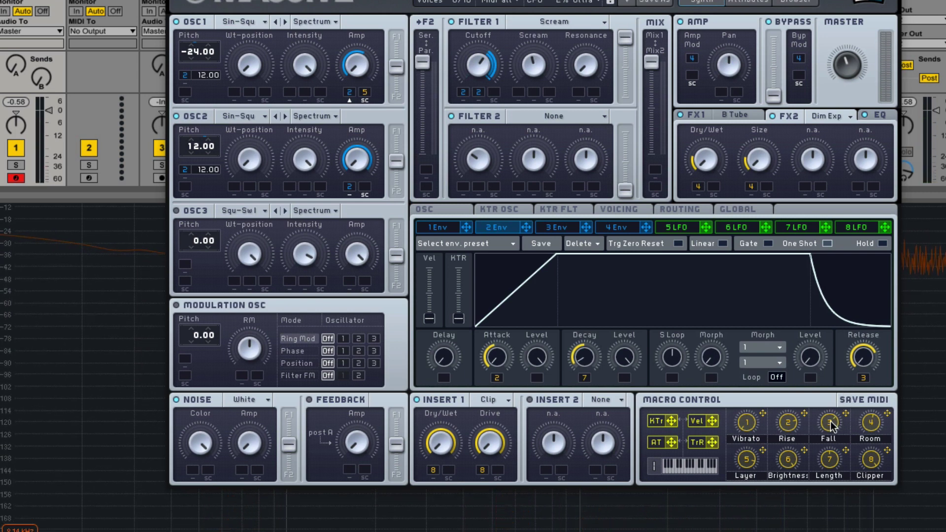
click(625, 226)
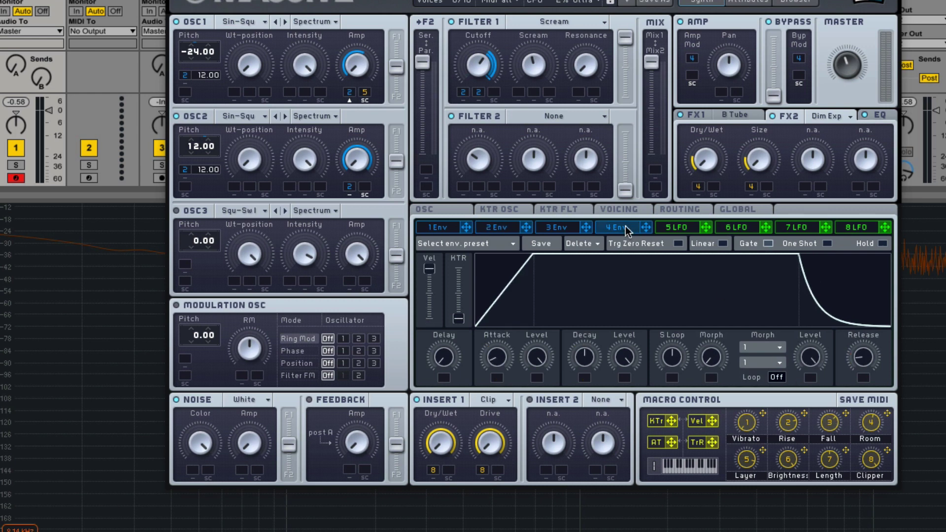
click(498, 227)
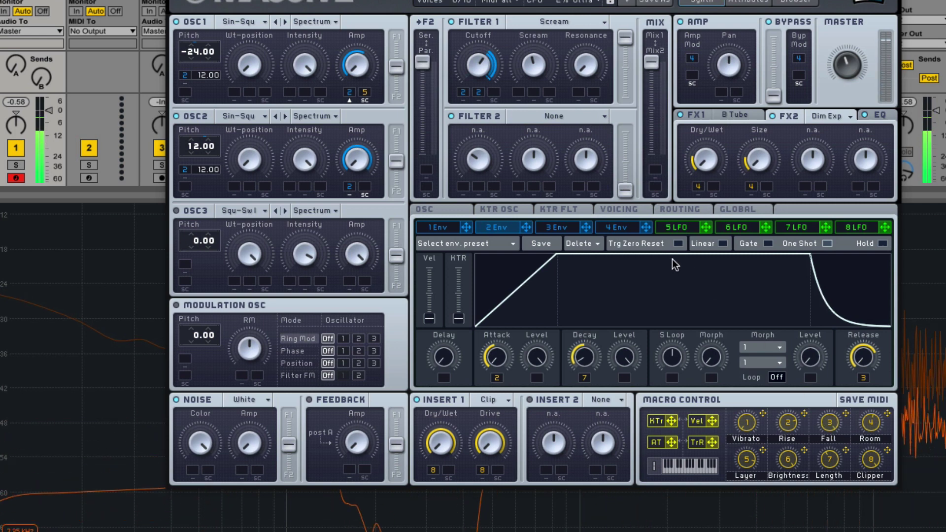
click(616, 227)
mouse_move(863, 361)
mouse_down()
mouse_move(873, 323)
mouse_move(863, 379)
mouse_up()
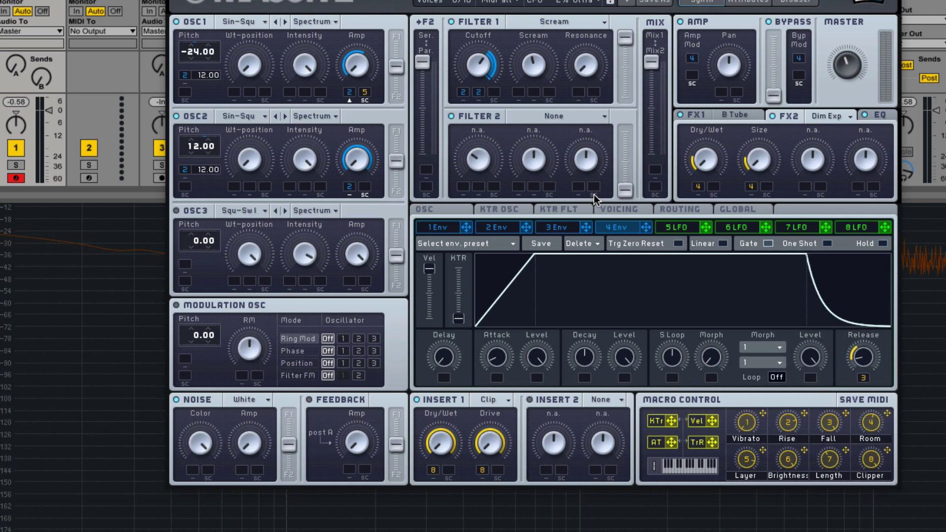
Step: Show Envelope 2 and rename macro 4 as Dim Exp
click(485, 228)
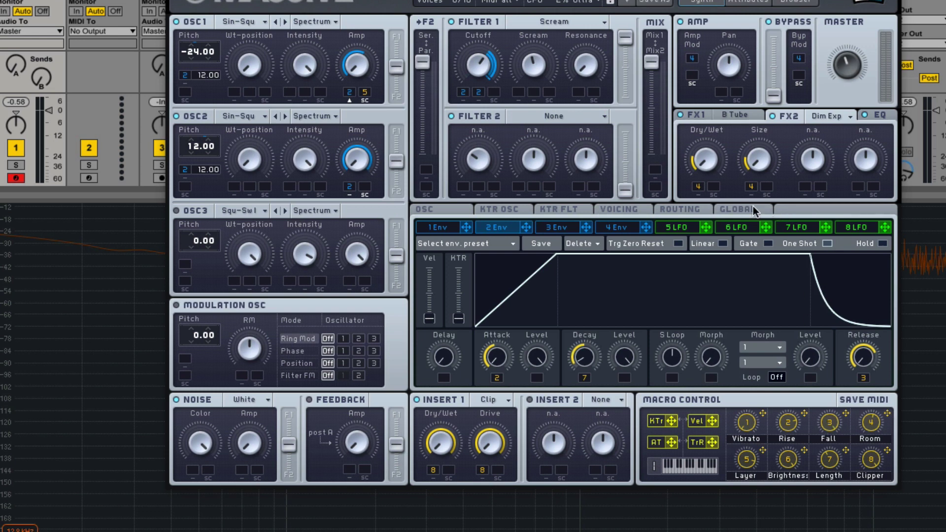
double_click(874, 438)
key(BackSpace)
text(Dim Exp)
key(Return)
Step: Inspect Oscillator 1's amp modulation slot and the EQ's high shelf assignment
click(350, 95)
click(880, 119)
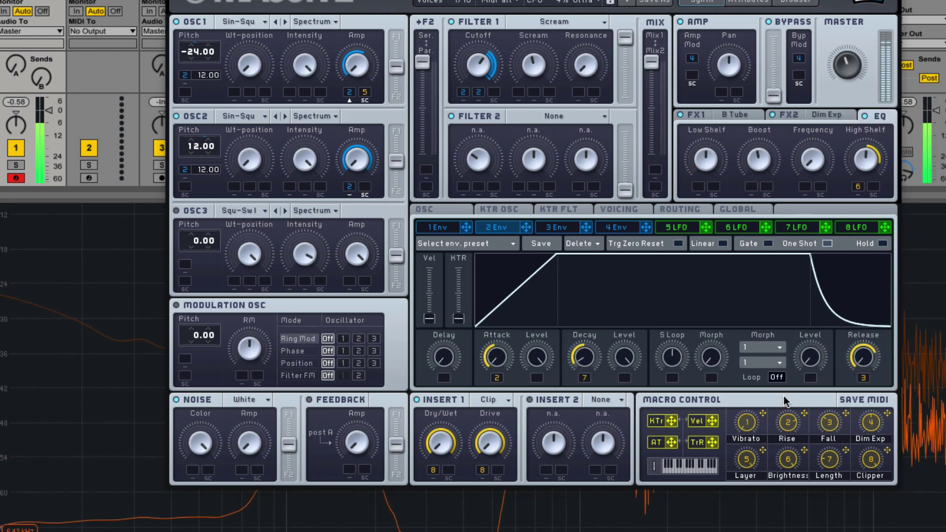